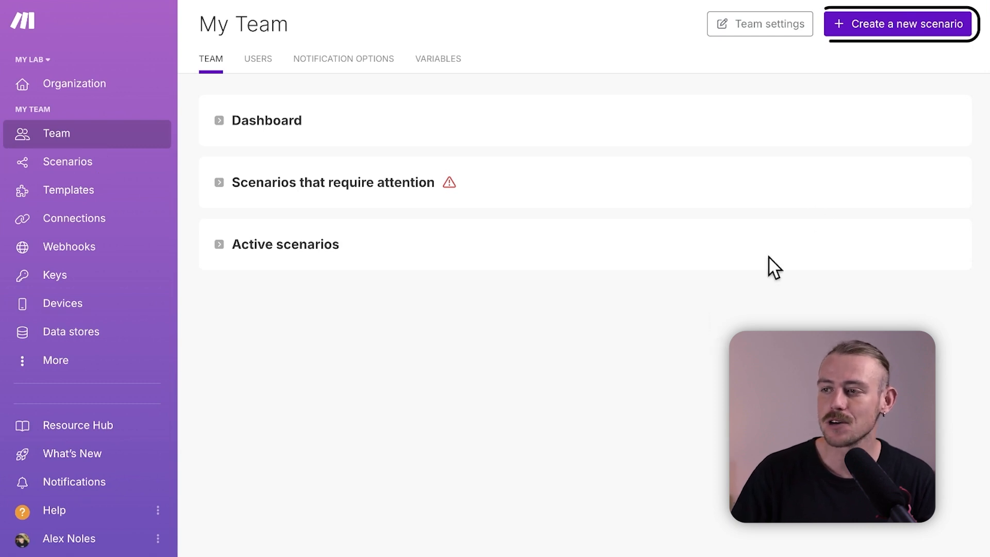
Step: Create a new scenario and add the ClickUp Watch Tasks module as its trigger
click(916, 33)
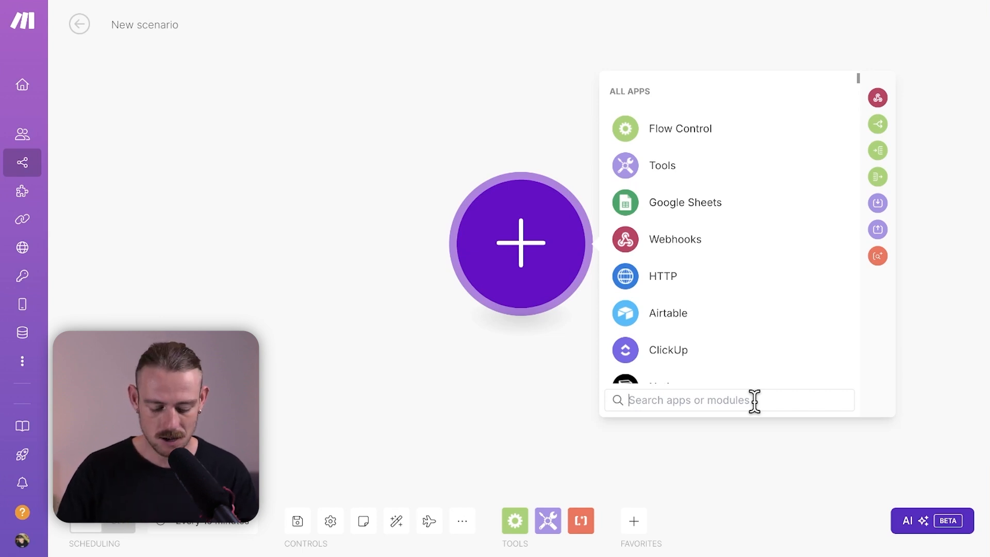
text(Clickup)
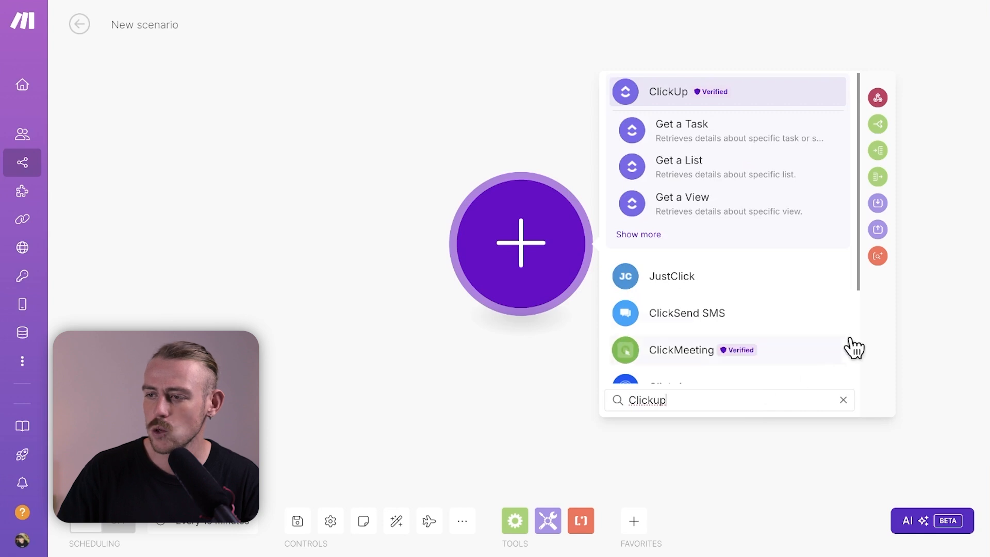
click(641, 236)
click(645, 247)
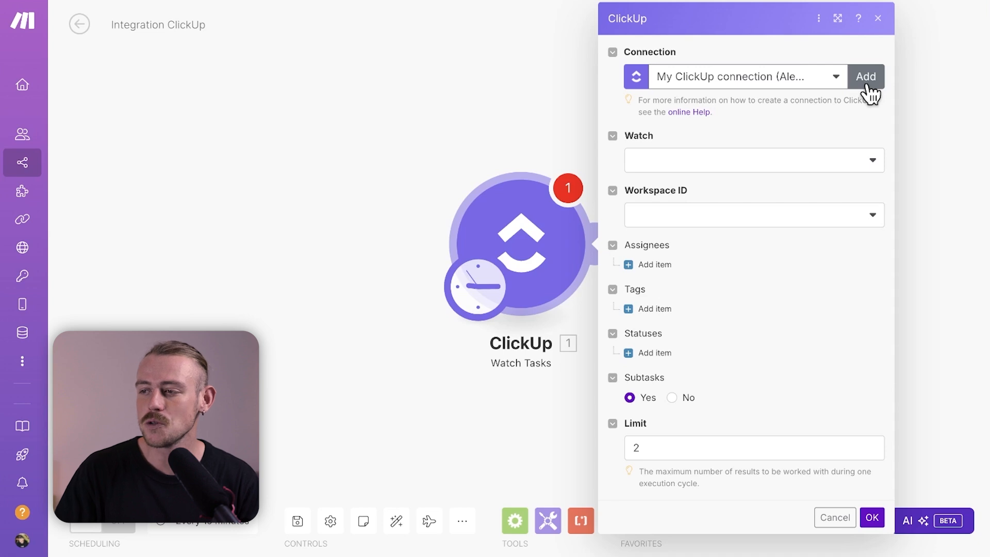
Step: Set the ClickUp trigger to watch All changes in the My Company workspace, limited to the Client Projects space
click(878, 165)
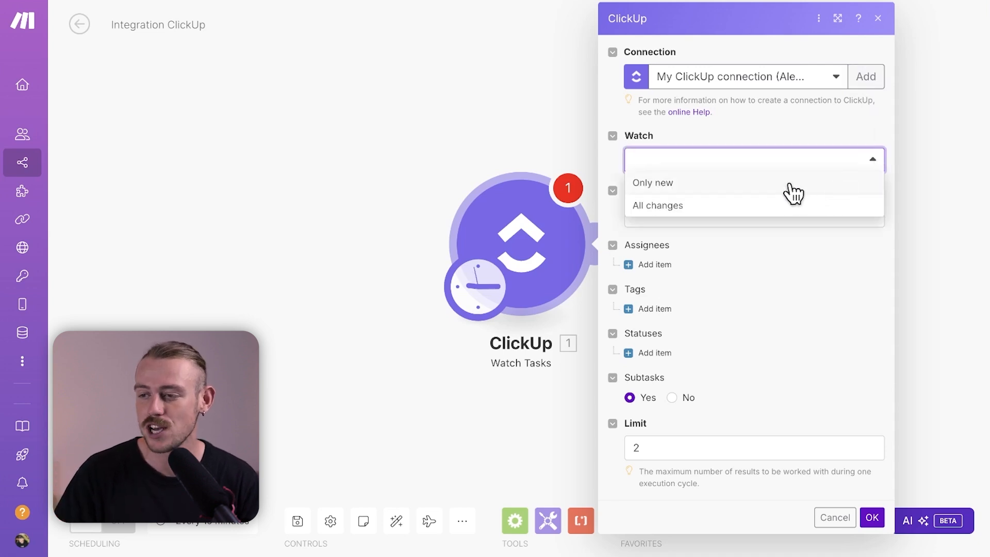
click(787, 209)
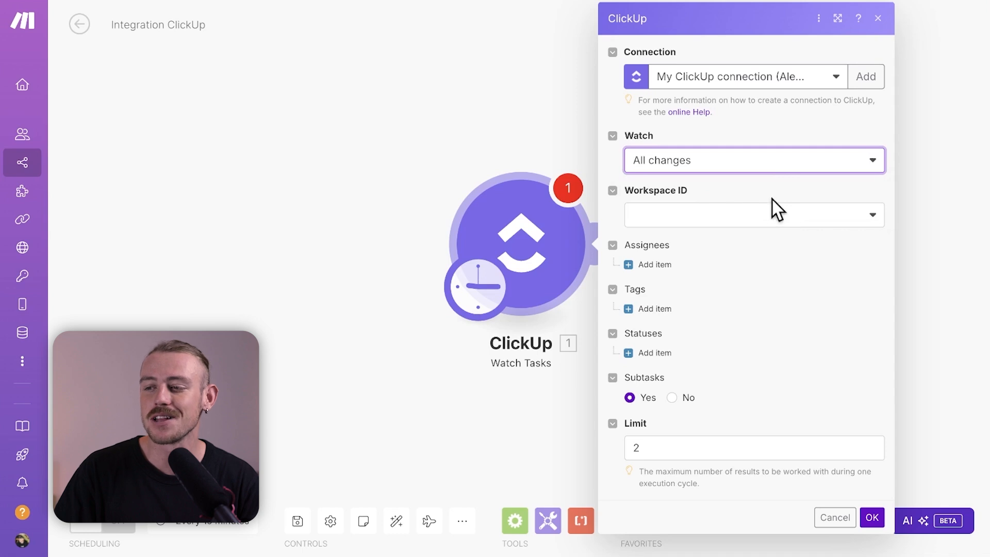
click(802, 221)
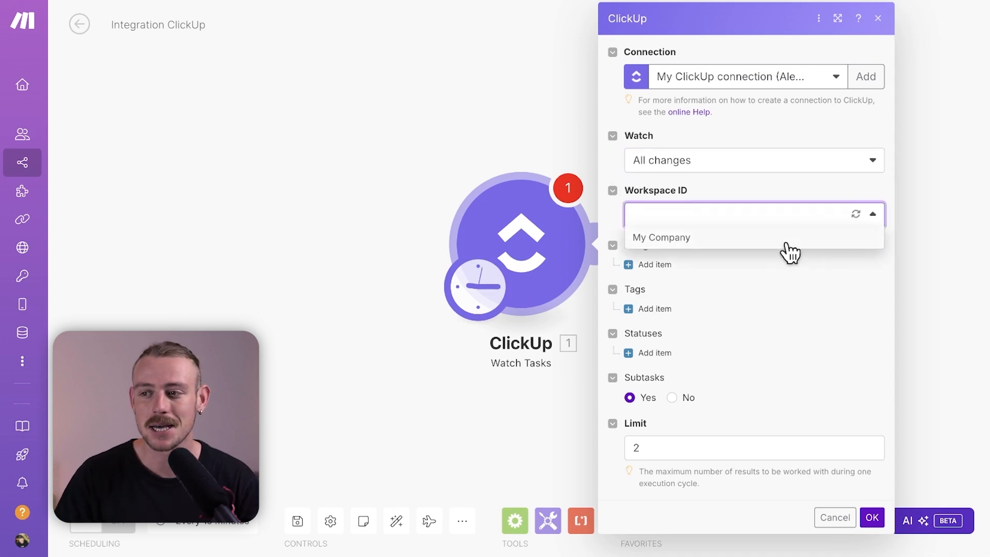
click(788, 244)
scroll(774, 210, down, 1)
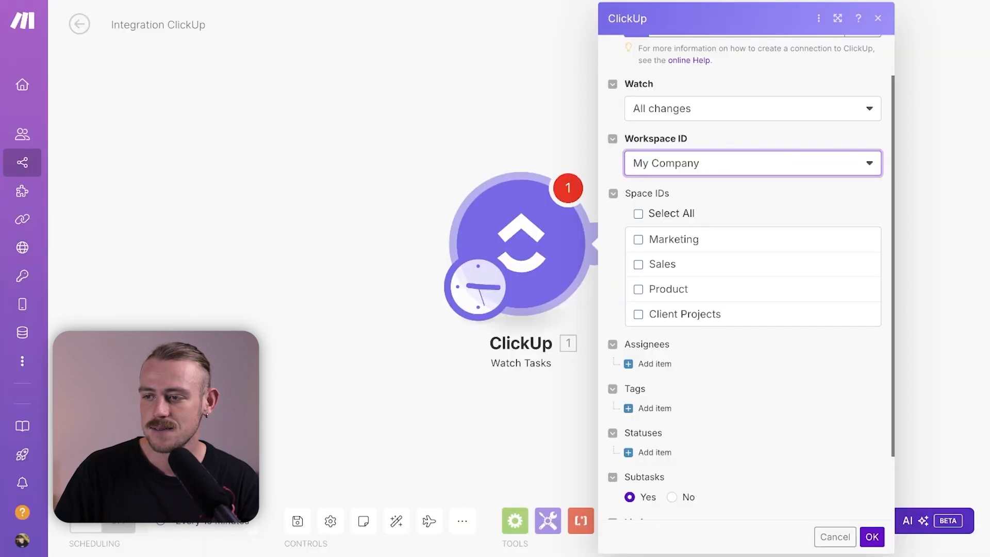
scroll(756, 237, down, 2)
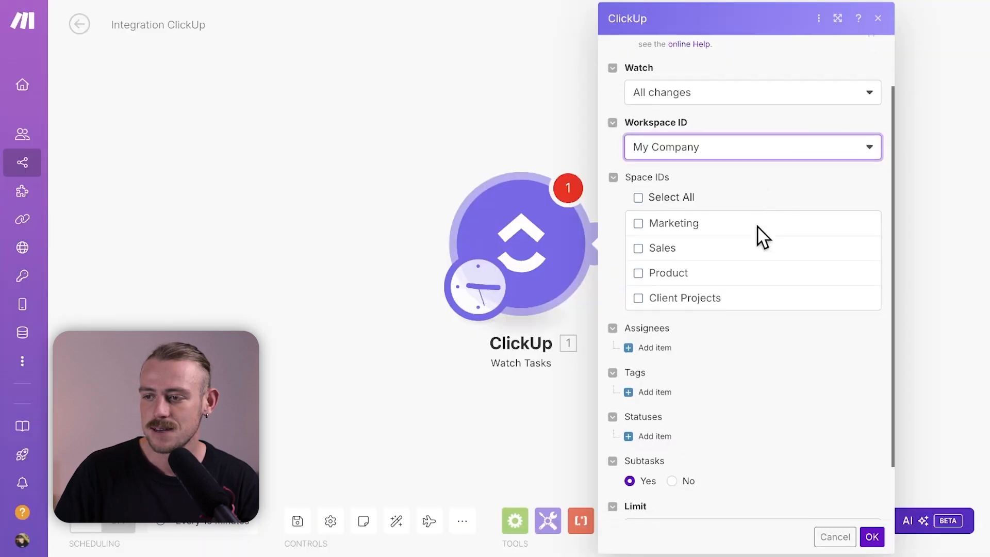
click(638, 257)
scroll(685, 278, down, 1)
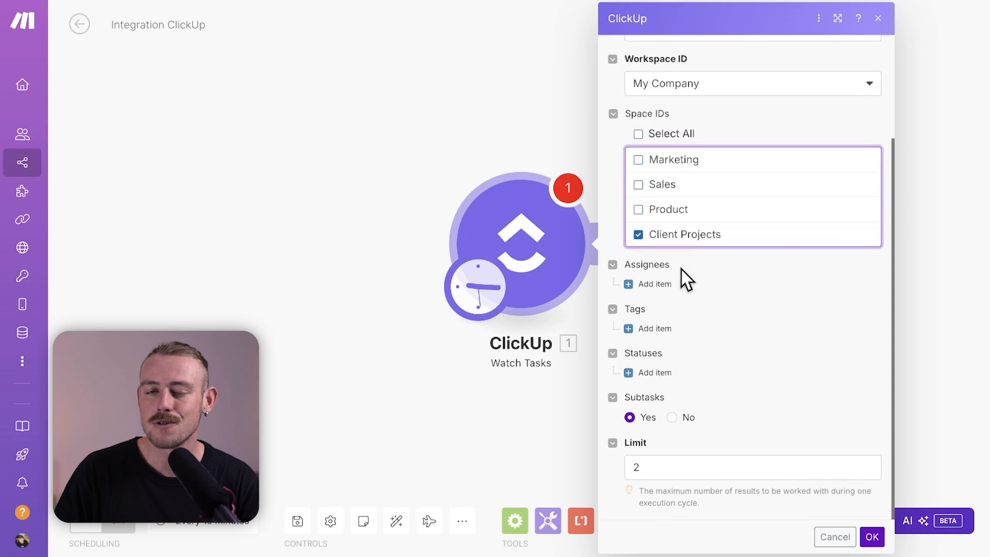
Step: Add Invoice as a status filter for the watched tasks and save the trigger to start from now on
click(635, 377)
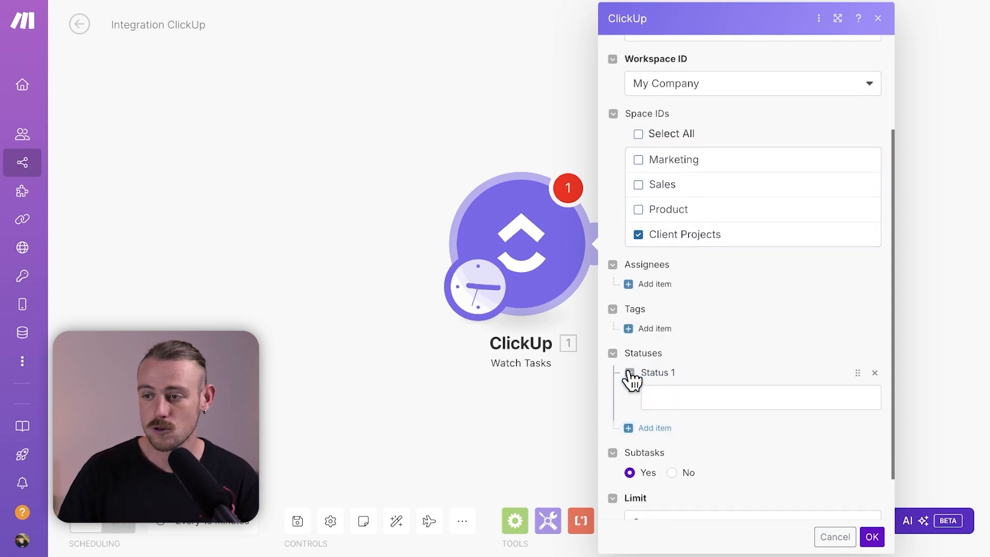
click(676, 404)
text(Inv)
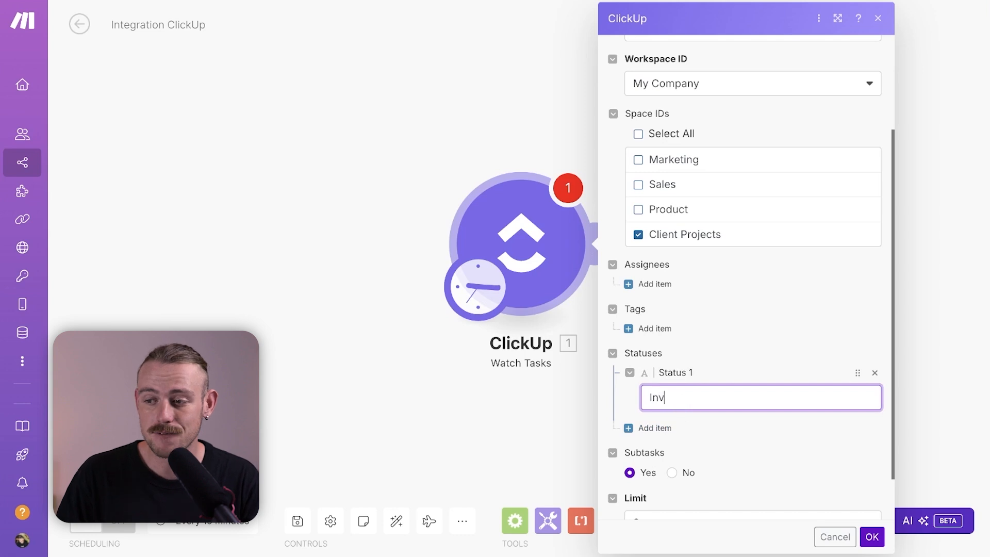
text(oiced)
scroll(683, 404, down, 2)
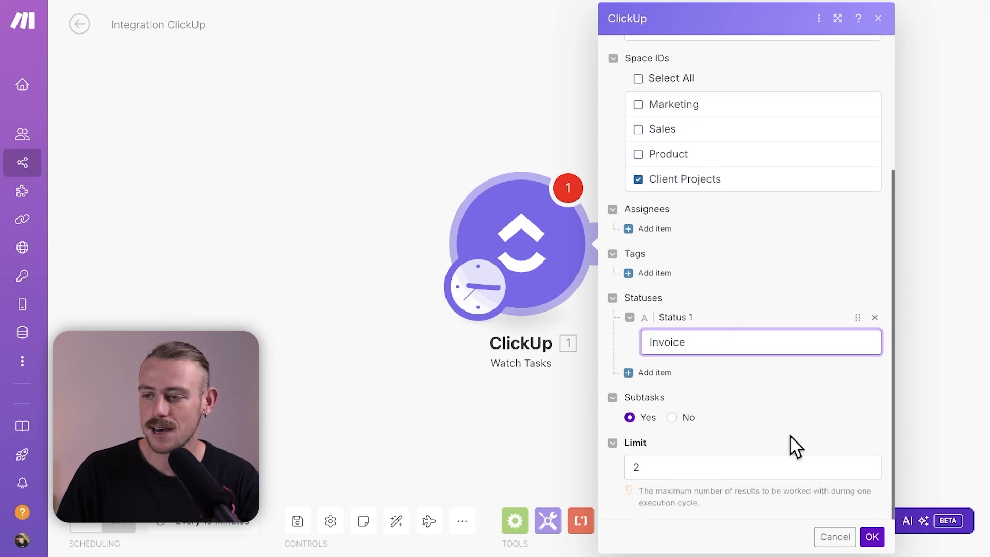
click(872, 537)
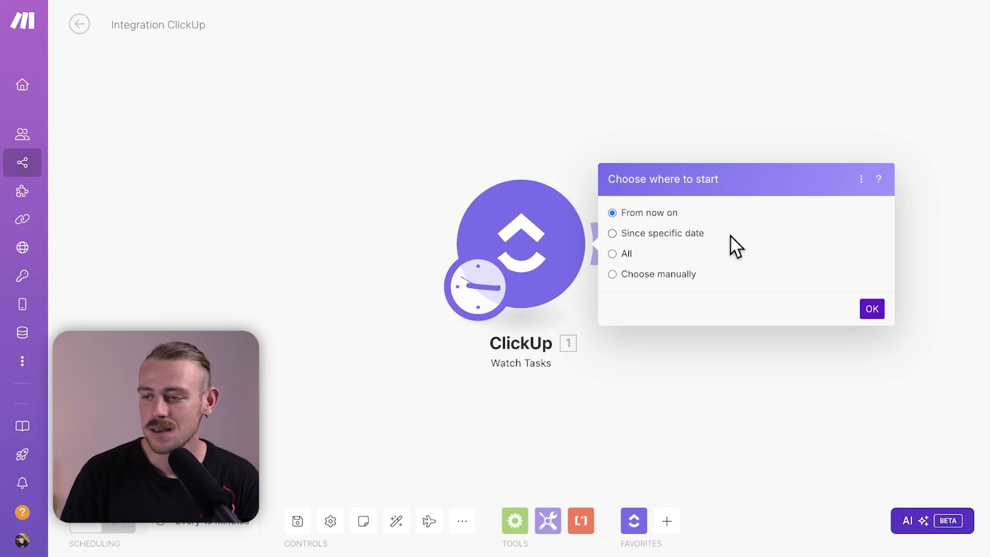
click(873, 310)
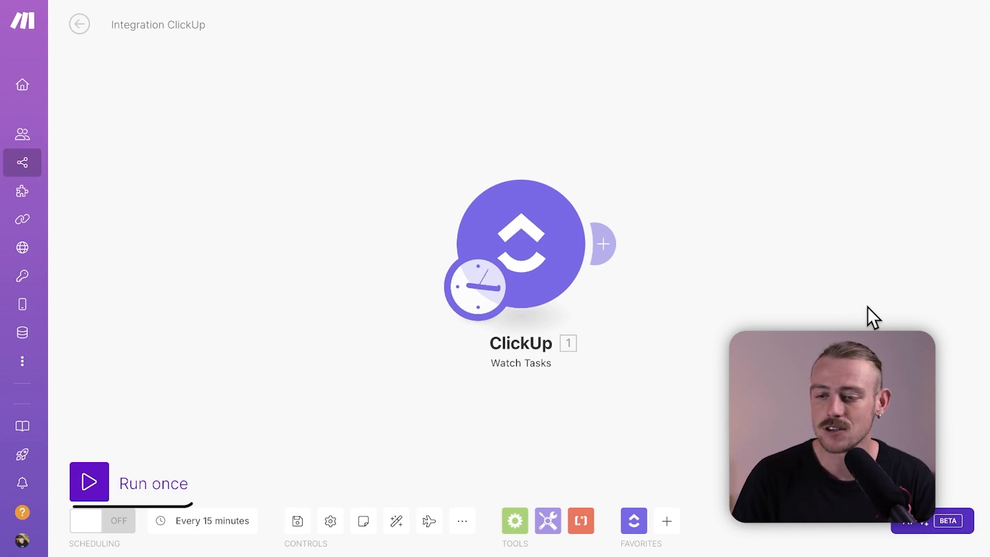
Step: Run the scenario once and examine the task name and status in the ClickUp output bundle
click(90, 482)
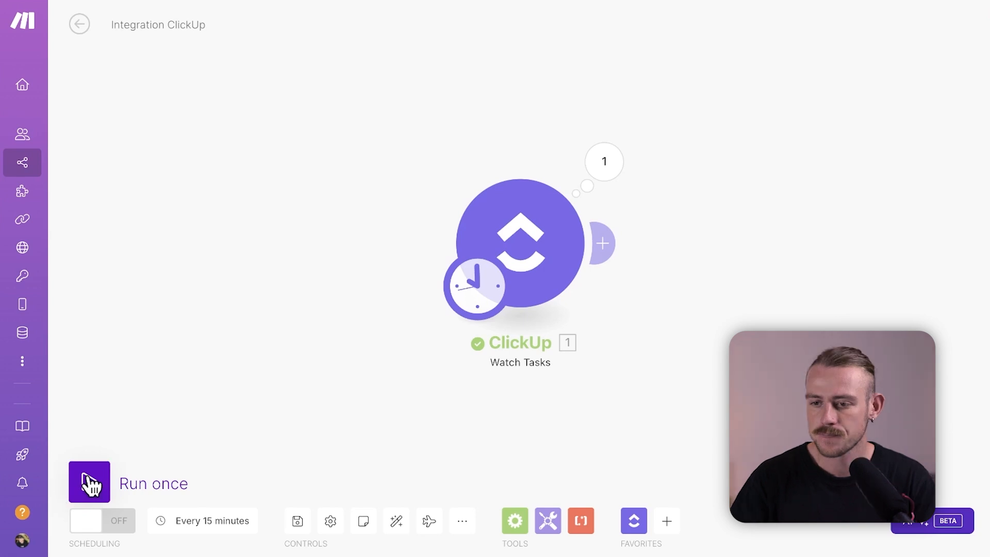
click(90, 482)
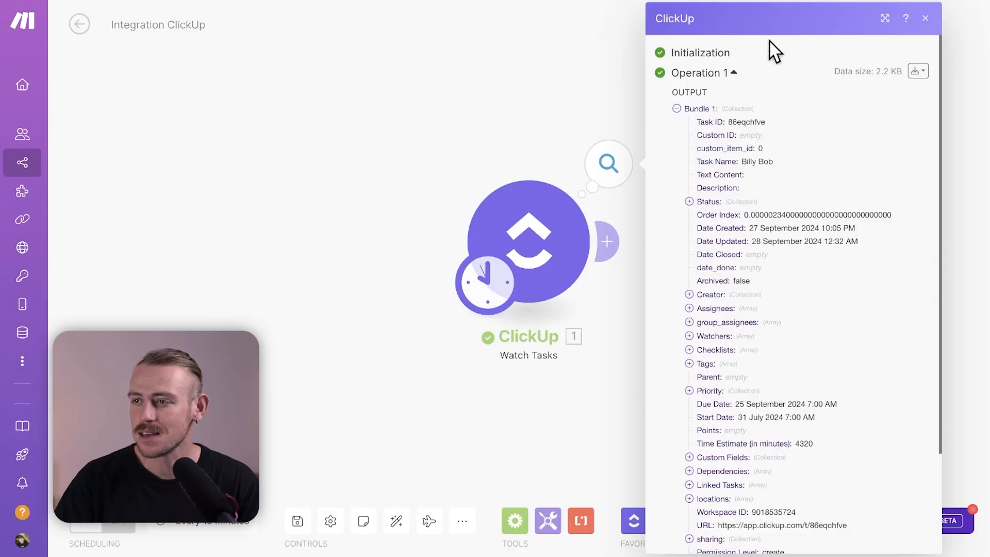
drag(553, 132, 474, 131)
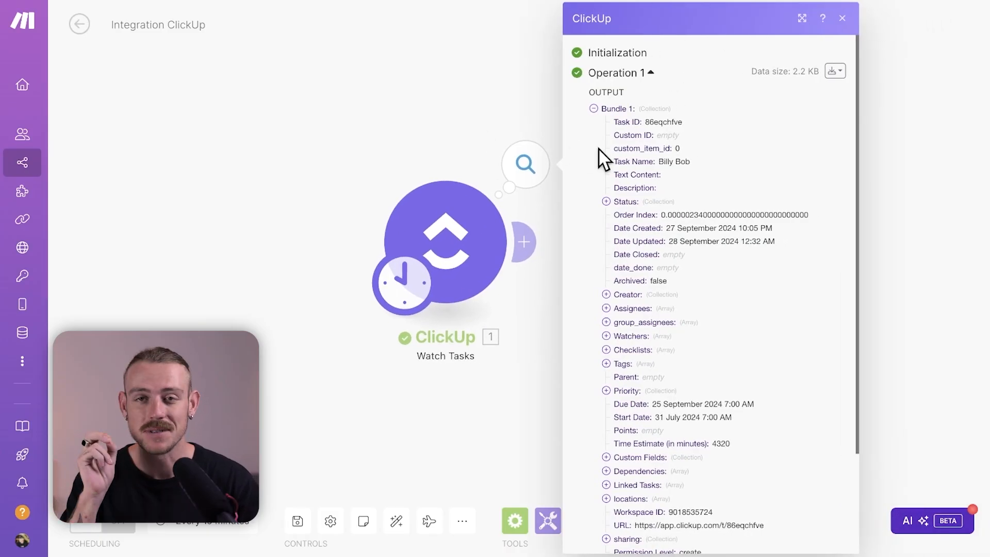
scroll(642, 150, down, 1)
scroll(642, 150, up, 1)
drag(693, 161, 659, 162)
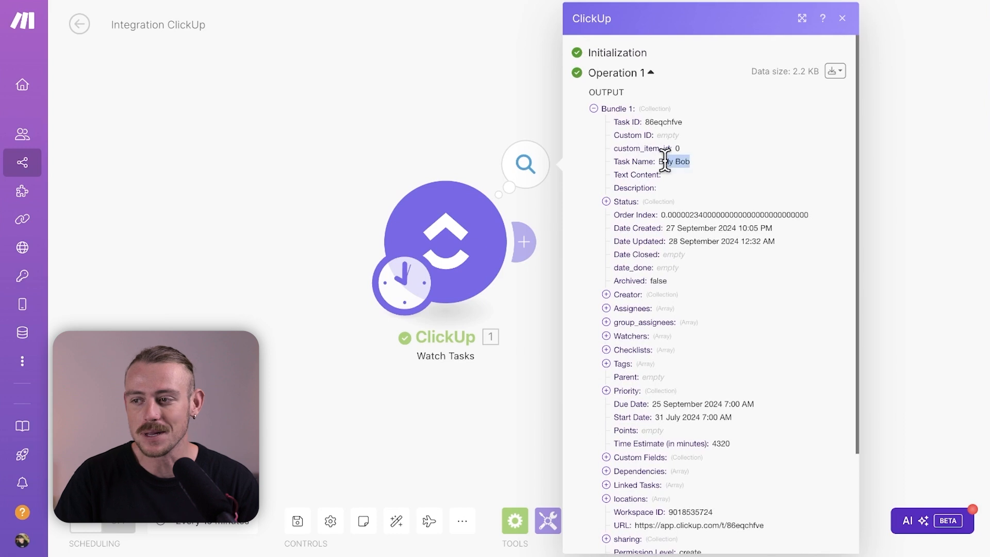
click(606, 202)
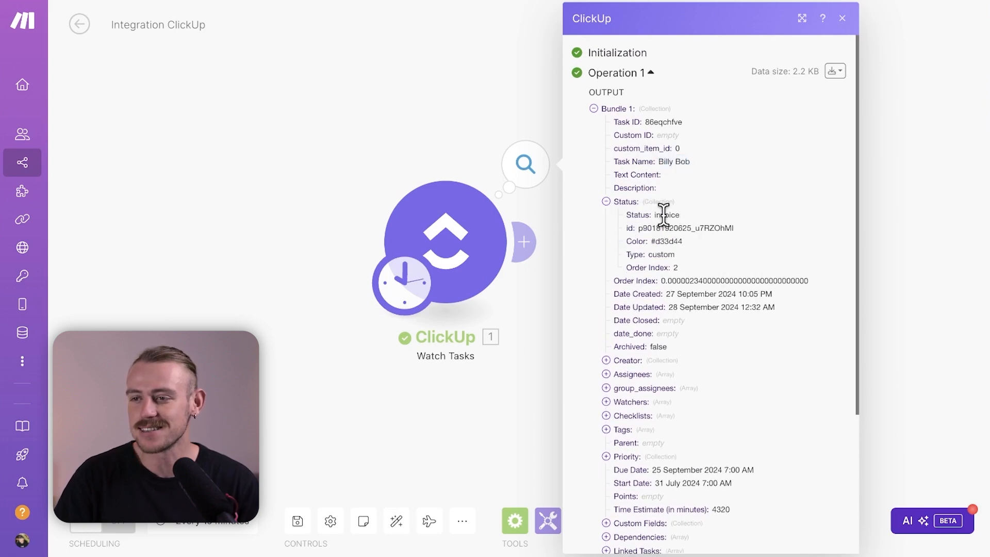
click(843, 20)
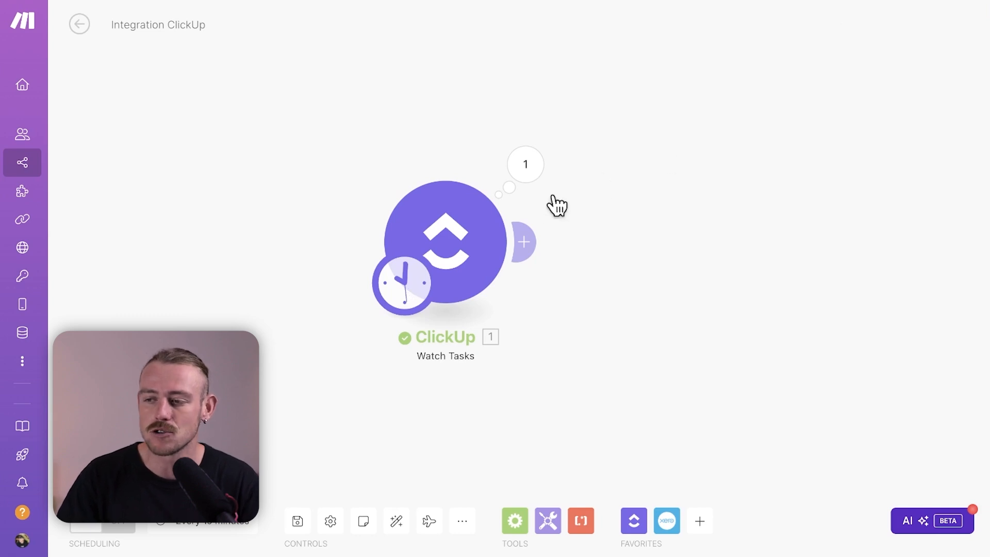
Step: Add a Xero Search for Contacts module after the ClickUp trigger
click(531, 241)
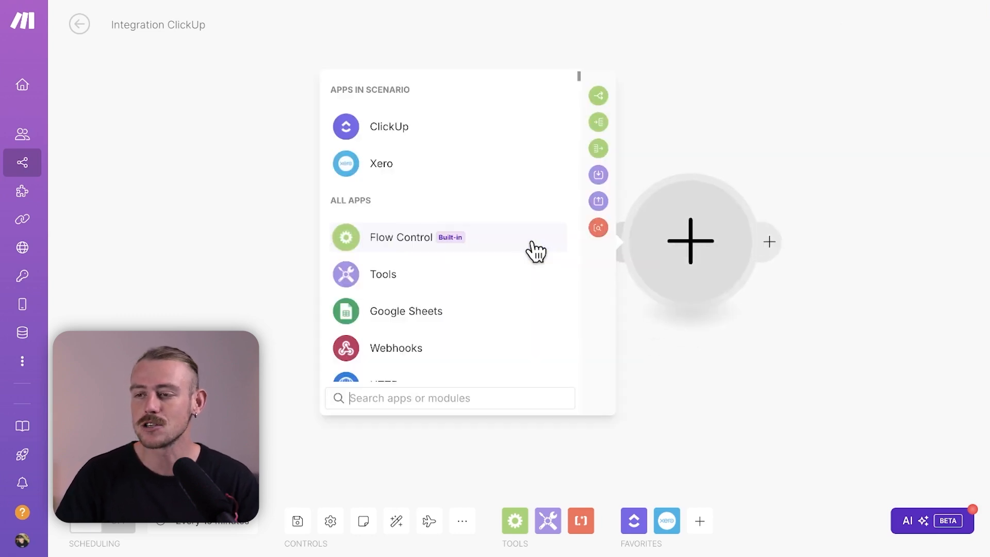
text(xero)
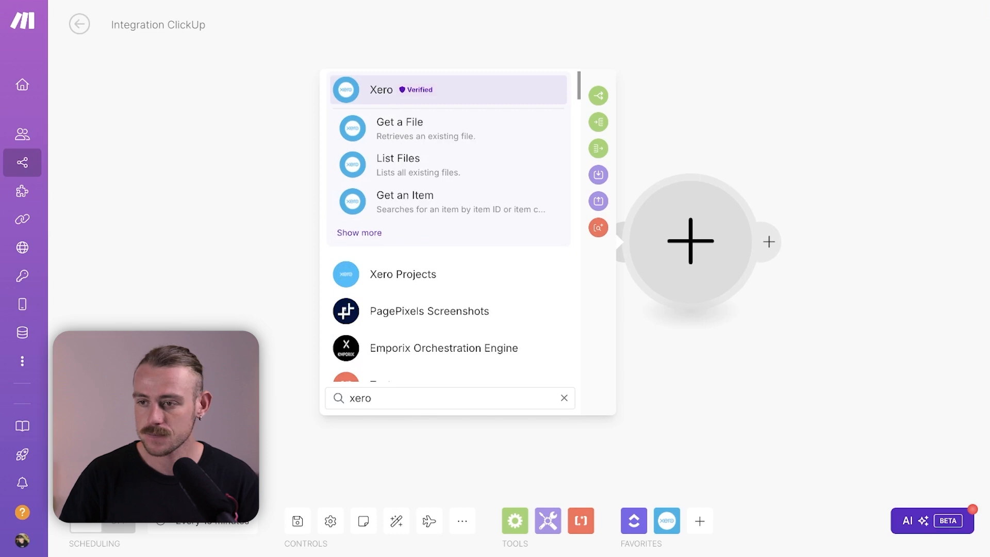
click(363, 233)
scroll(508, 271, down, 3)
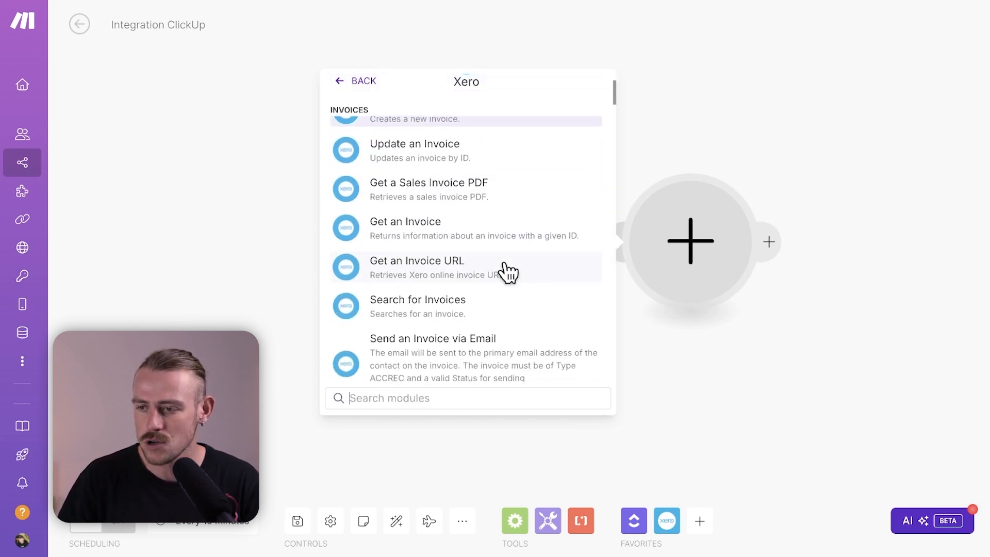
scroll(495, 284, down, 5)
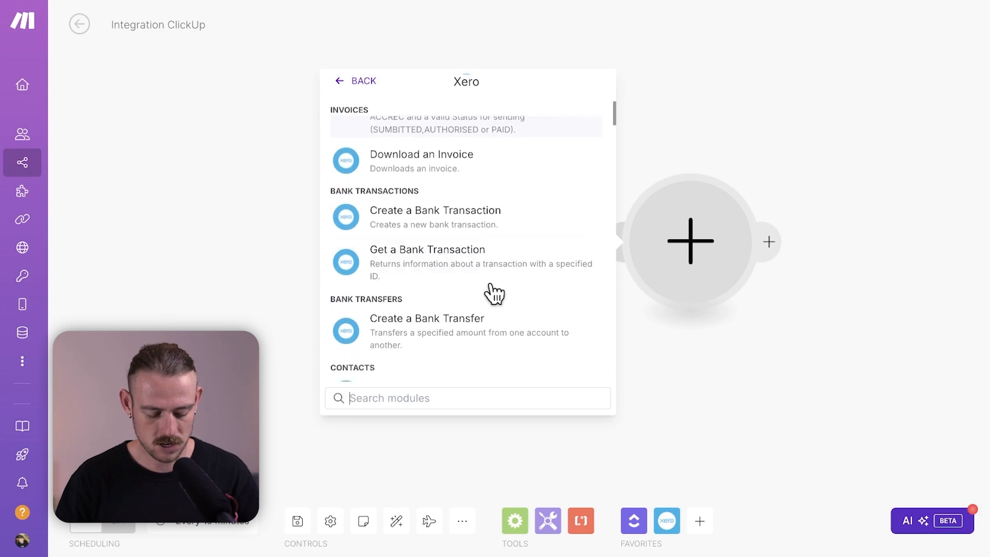
text(search)
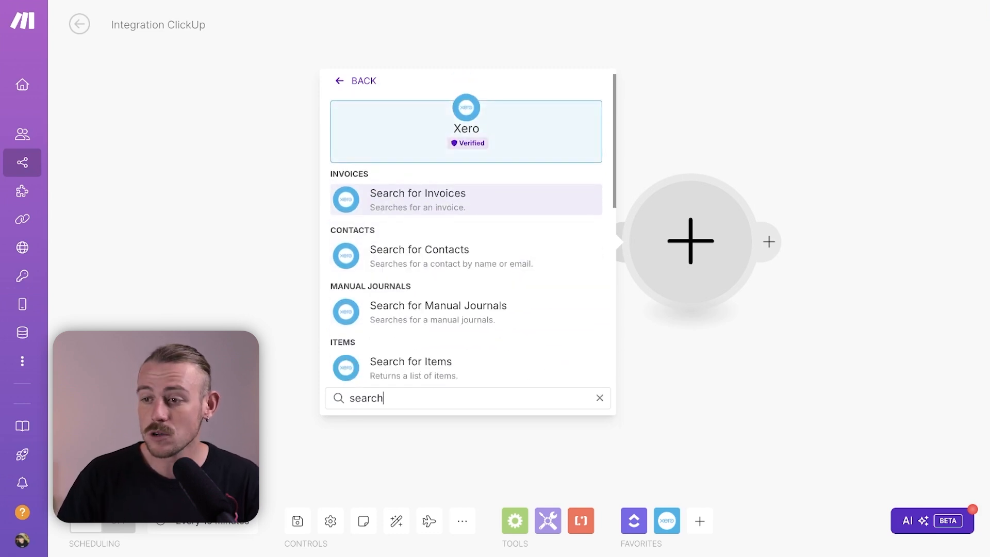
click(449, 267)
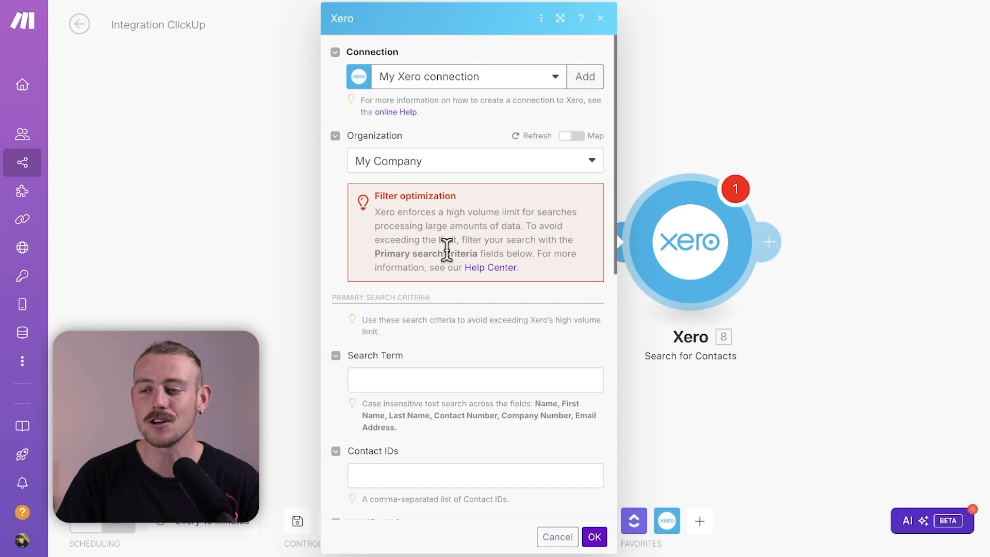
Step: Map the Xero contact Search Term to the Email custom field from the ClickUp Watch Tasks module
scroll(447, 250, down, 3)
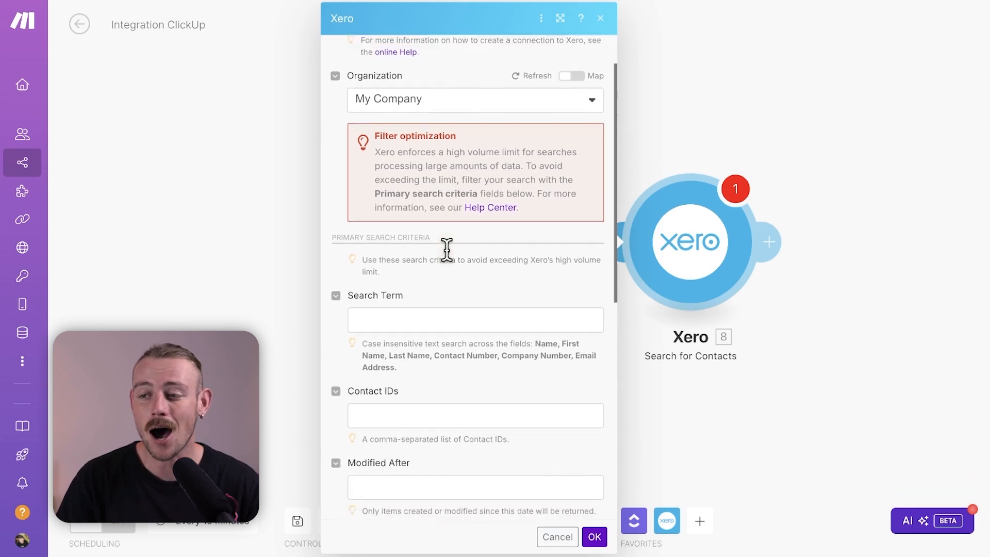
click(496, 309)
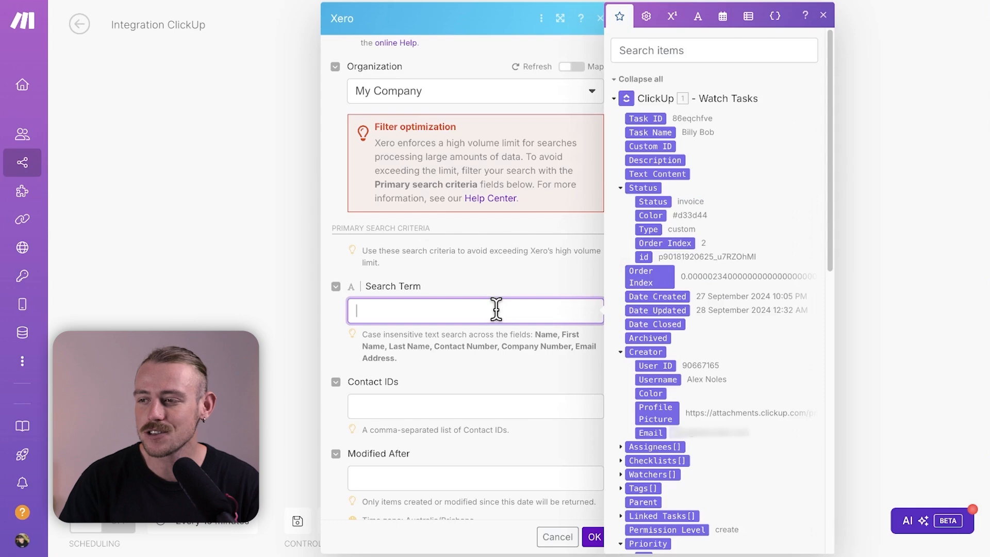
text(e)
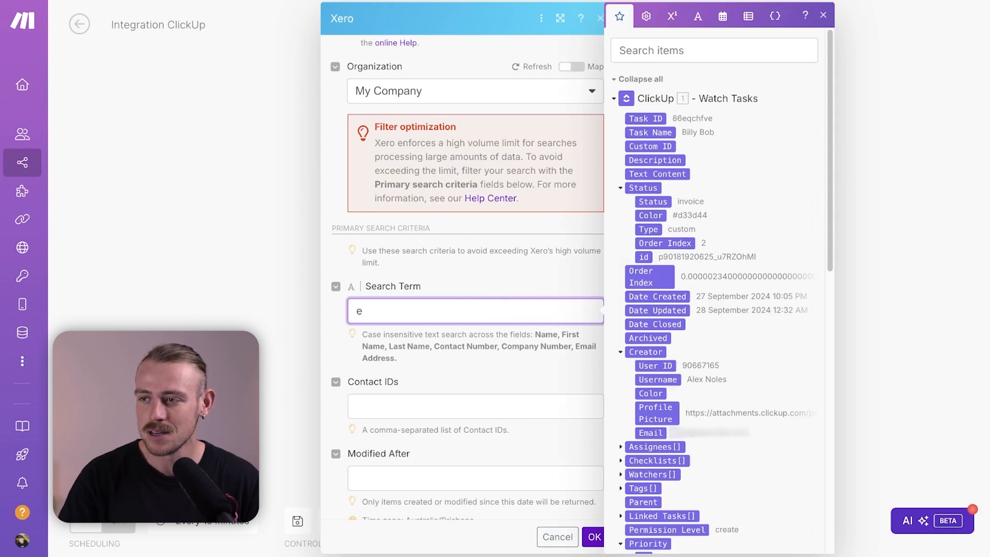
key(BackSpace)
click(681, 50)
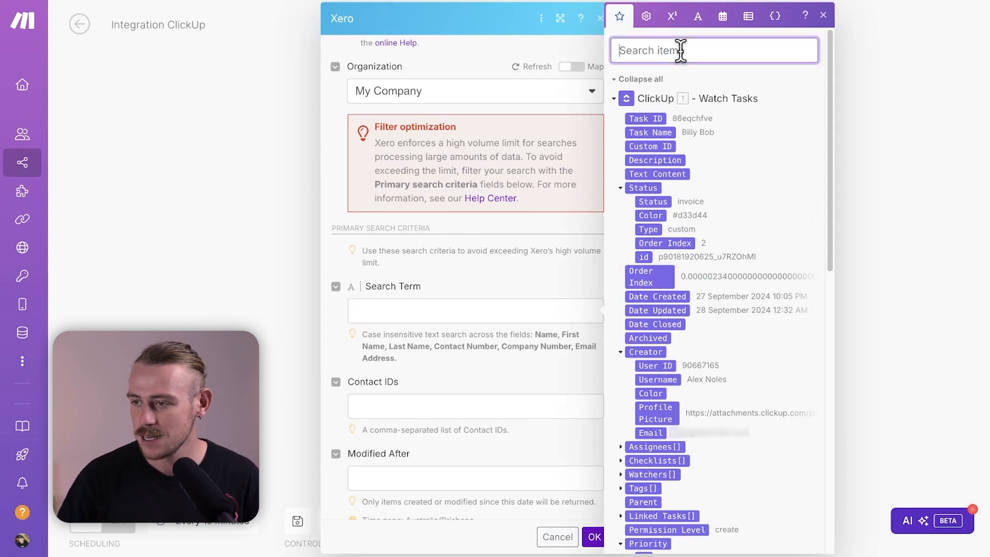
text(email)
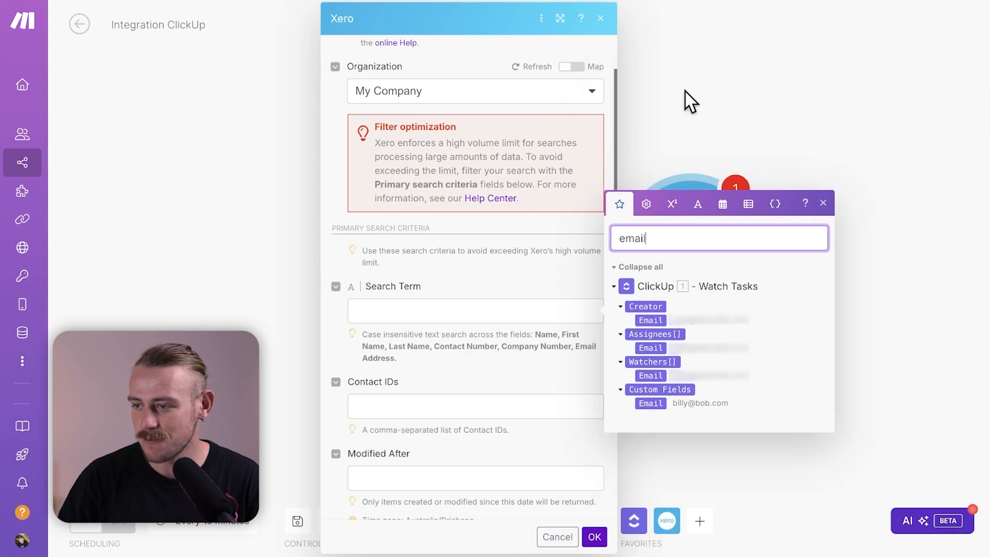
click(654, 400)
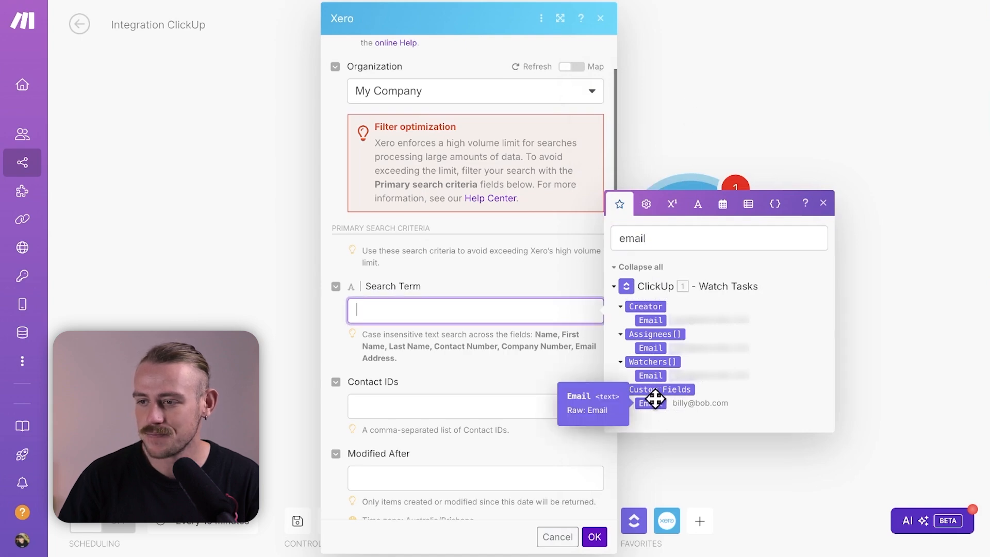
click(536, 391)
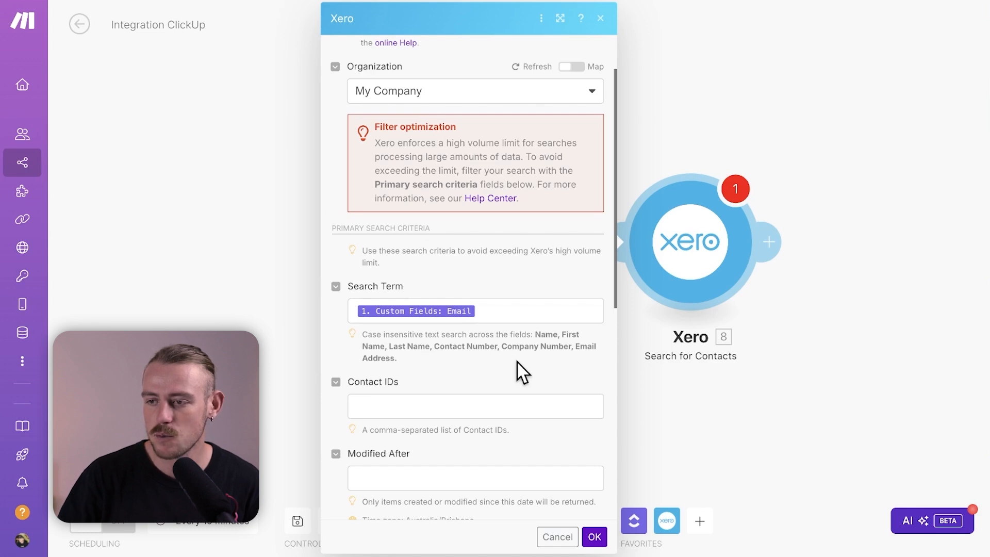
Step: Set the Xero contact search to use a Pre-defined Filter on Email address
scroll(521, 371, down, 5)
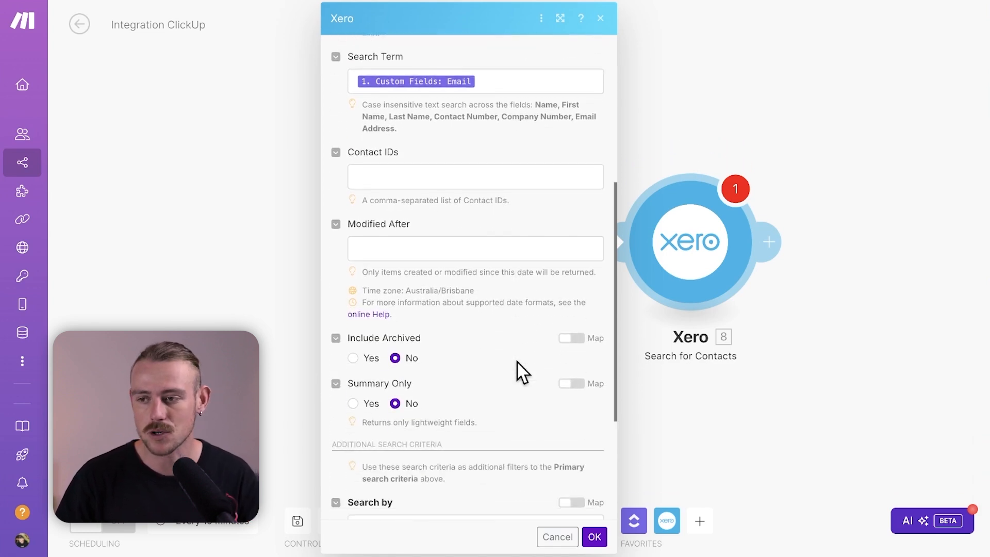
scroll(521, 371, down, 3)
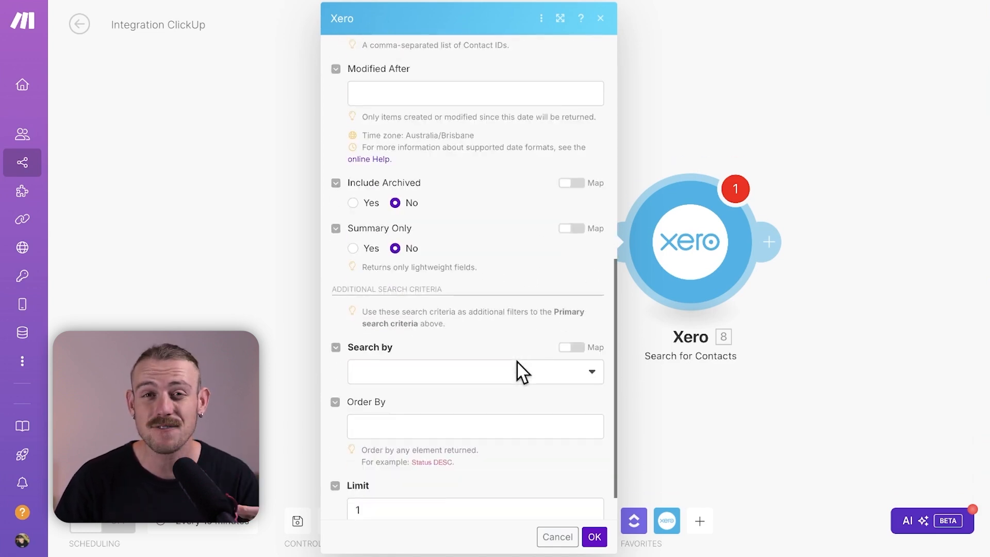
click(549, 376)
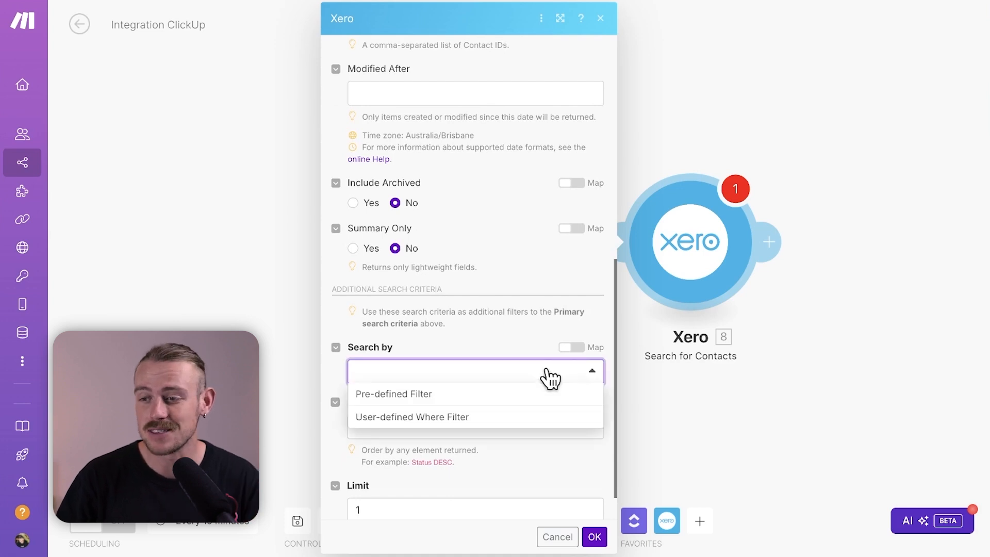
click(494, 399)
scroll(510, 372, down, 2)
click(529, 324)
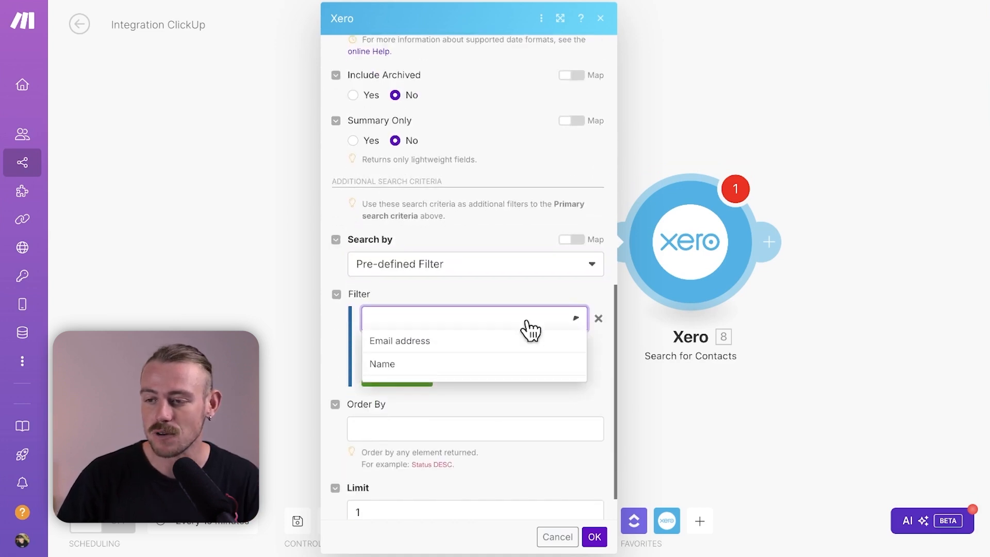
click(510, 341)
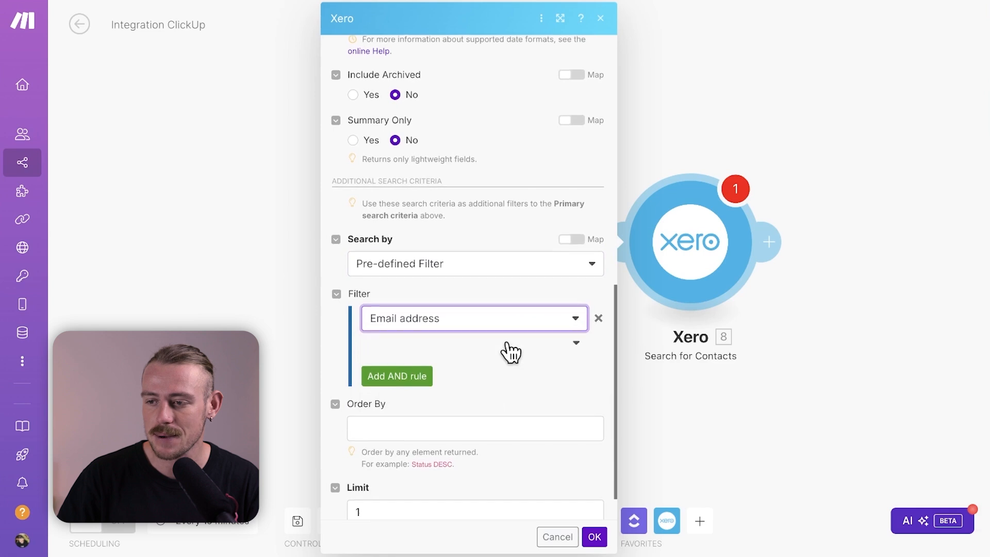
Step: Map Order By to the Email custom field from ClickUp Watch Tasks and save the contact search module
scroll(508, 345, down, 1)
click(455, 384)
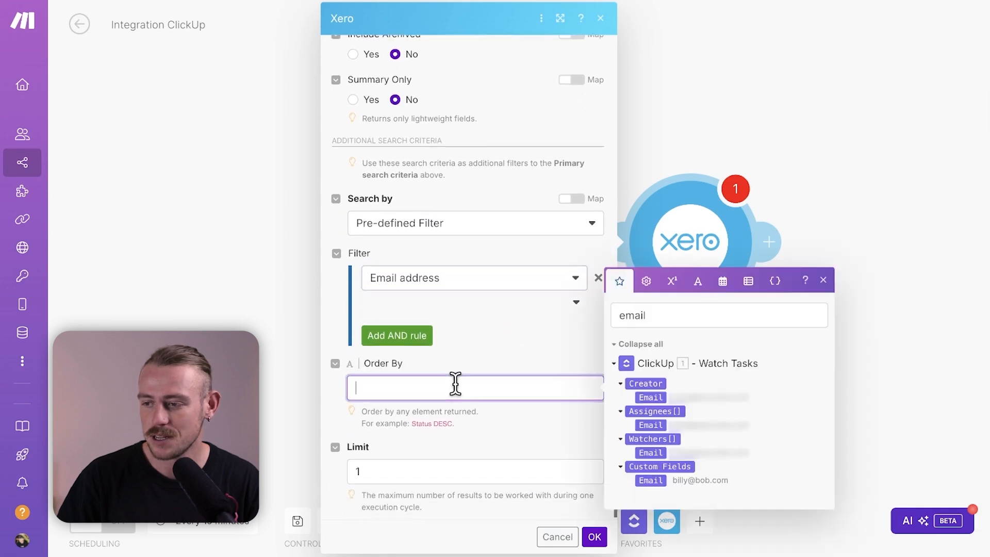
click(651, 481)
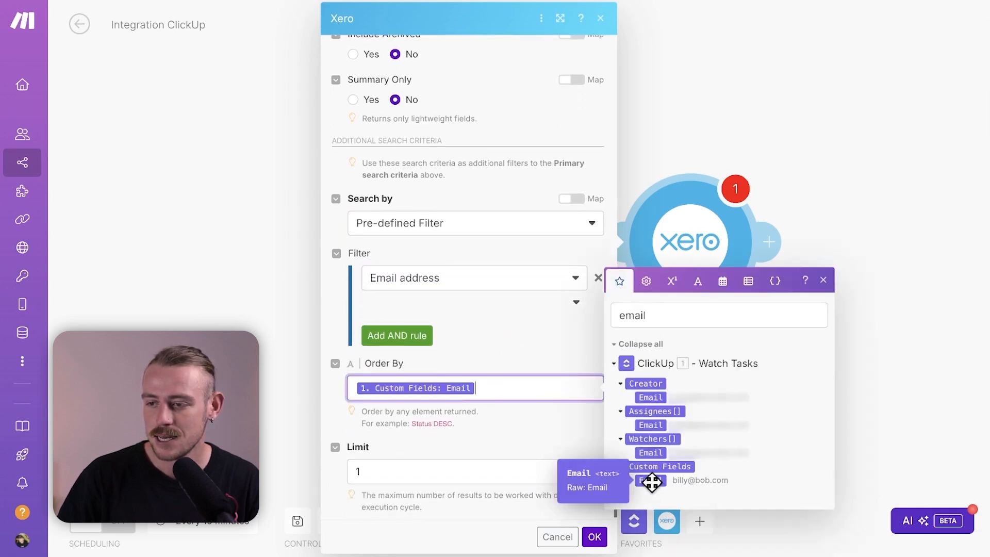
click(595, 537)
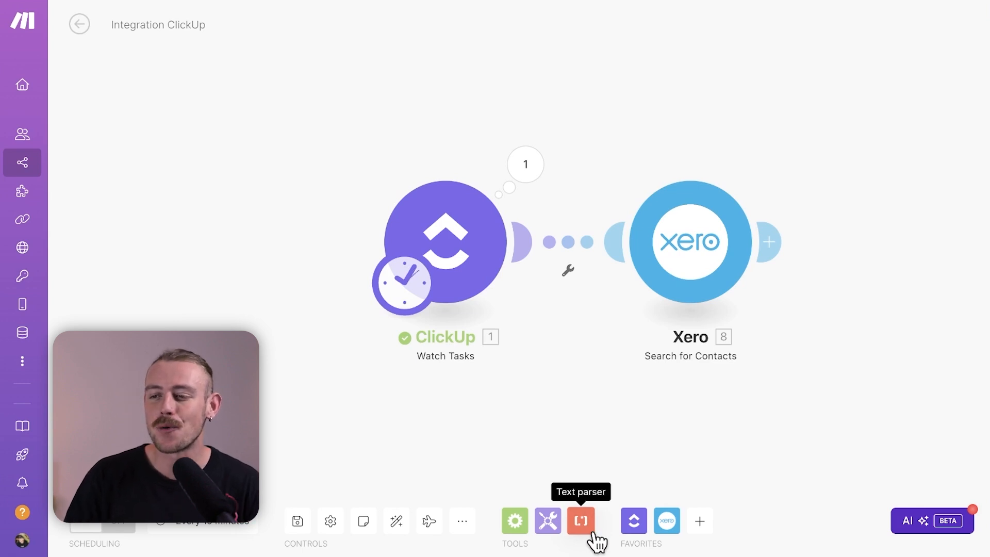
Step: Add a Flow Control Router after the Xero Search for Contacts module
drag(827, 334, 684, 339)
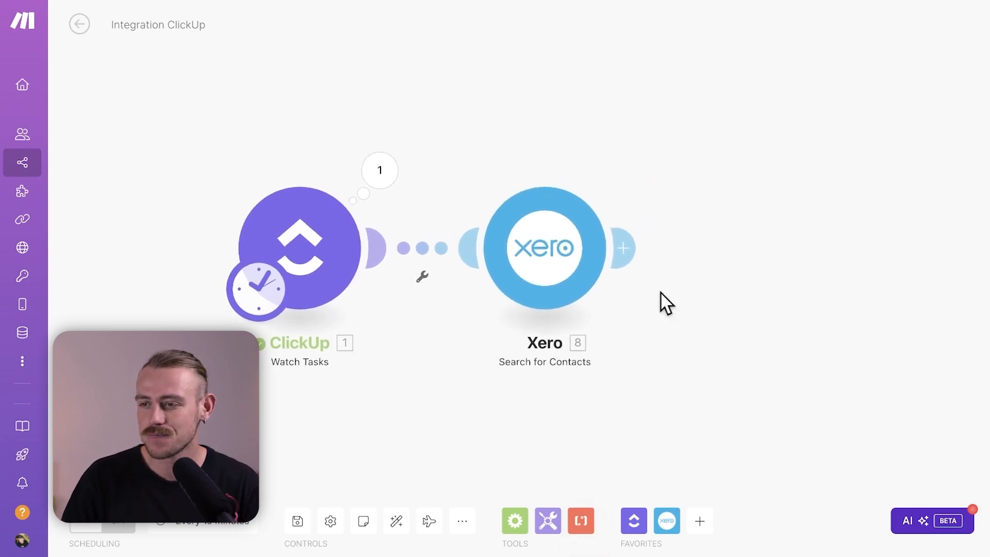
click(629, 249)
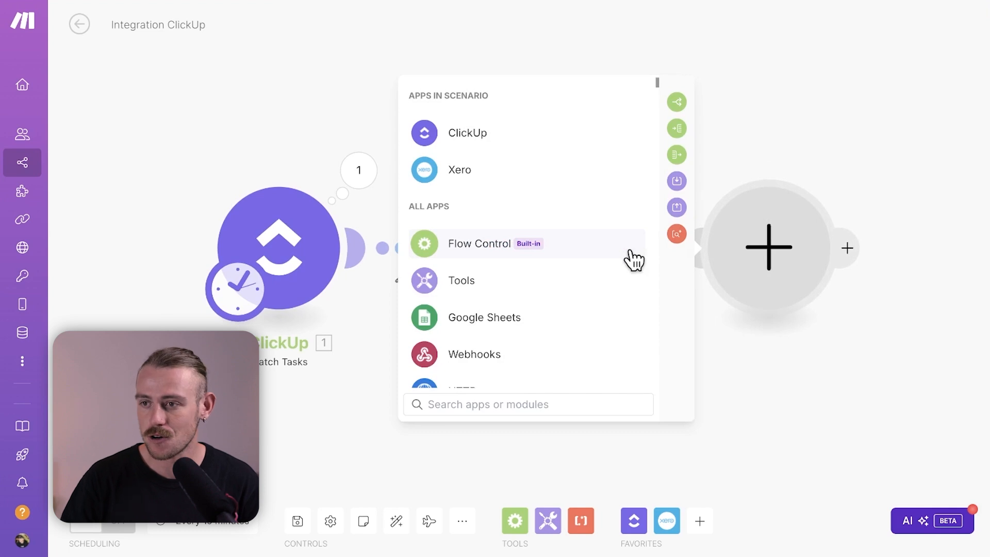
text(router)
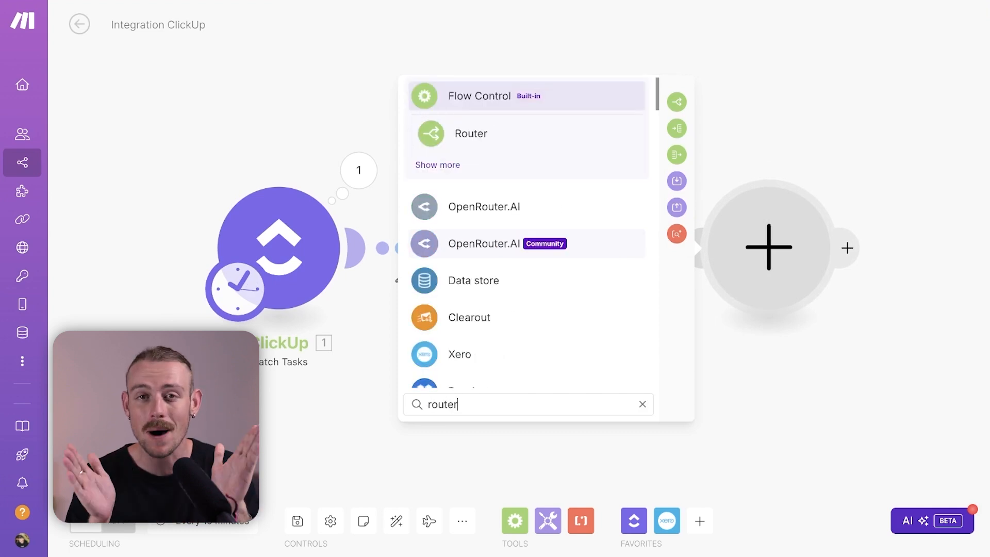
click(552, 138)
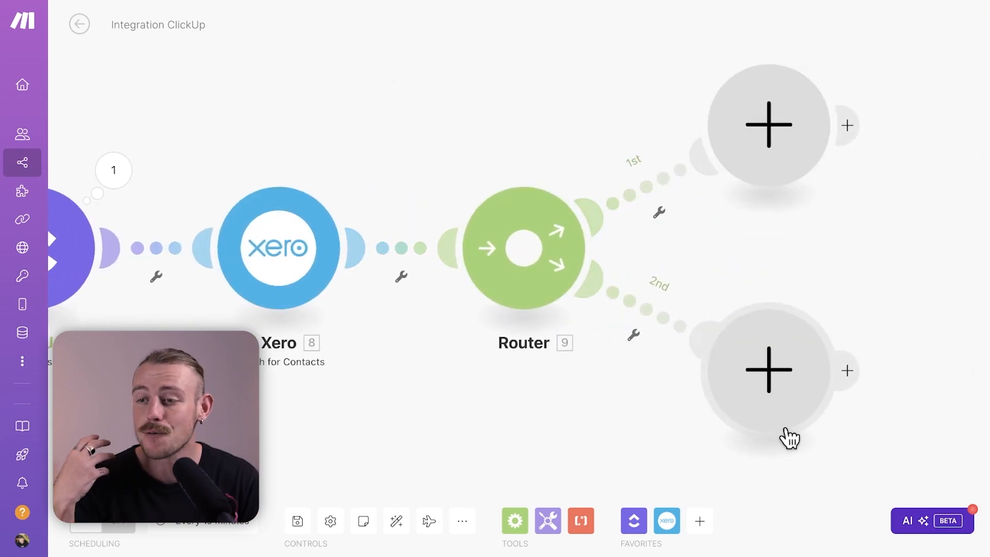
Step: Add a Xero Create a Contact module on the router's first route
click(772, 167)
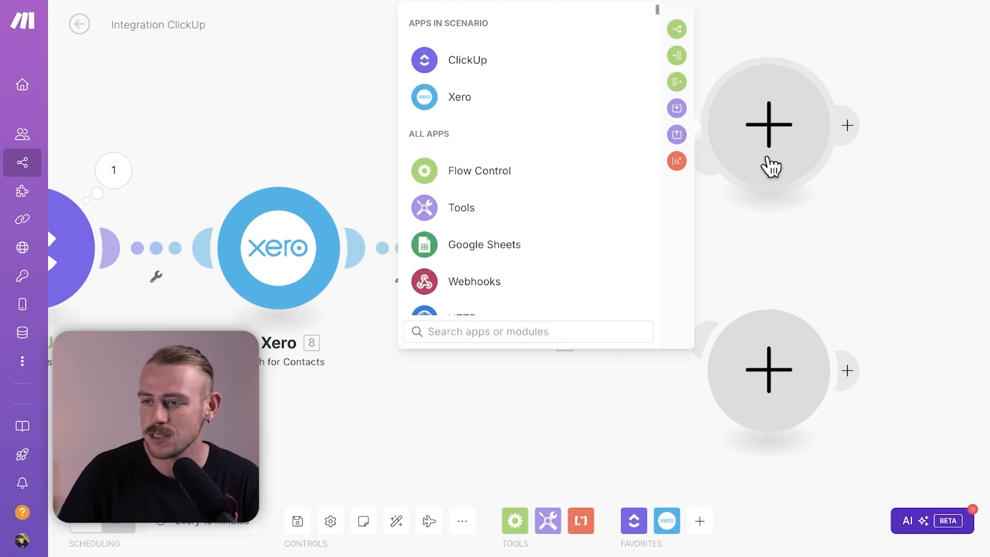
click(567, 97)
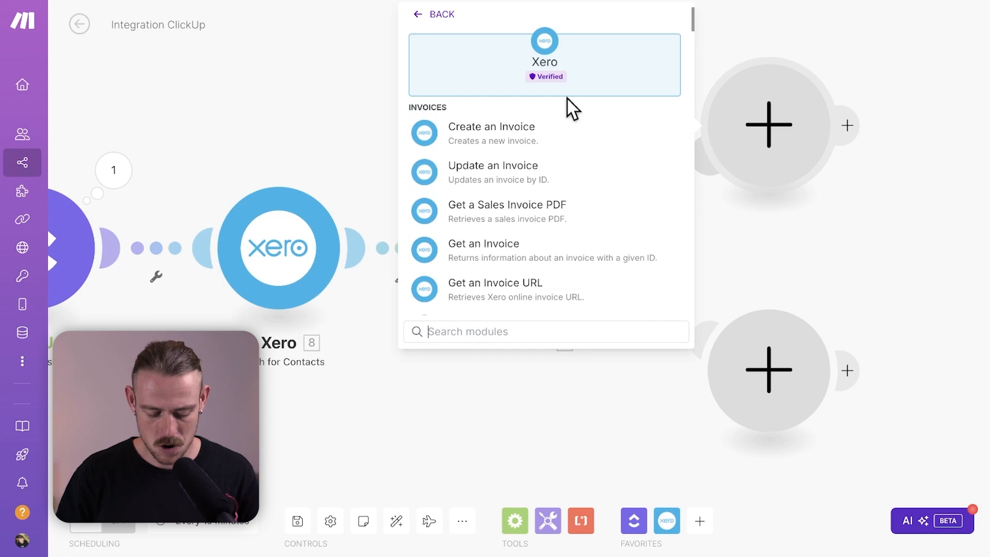
text(create)
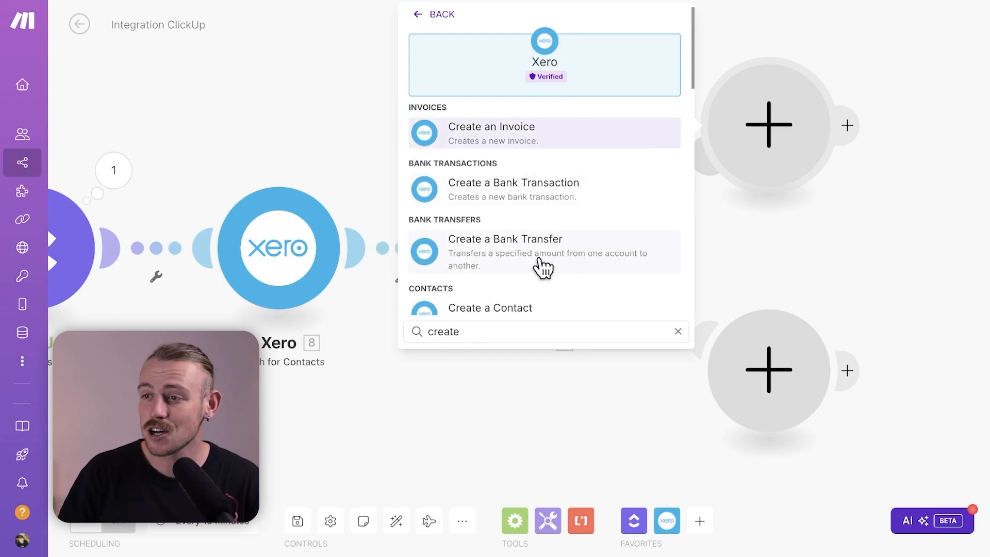
scroll(539, 276, down, 1)
click(537, 283)
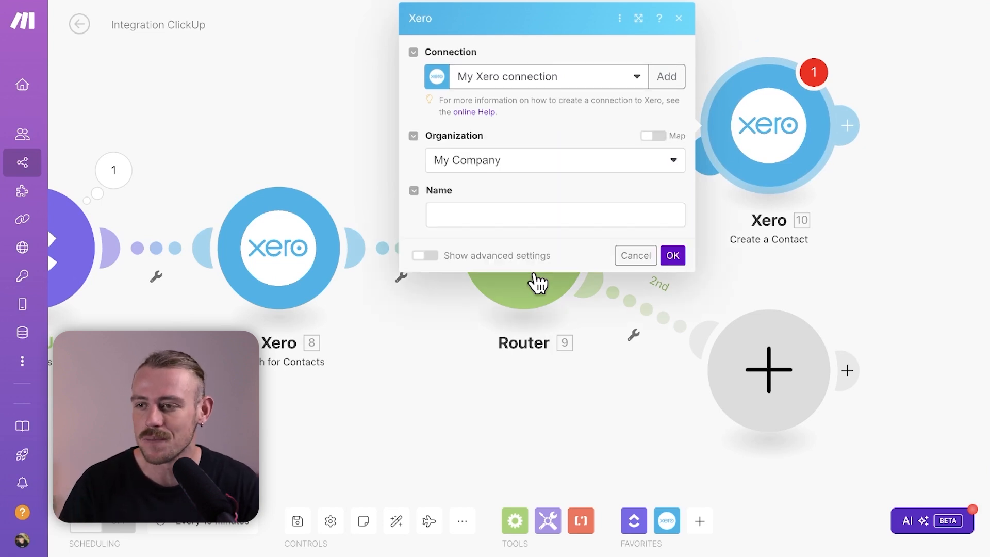
Step: Map the new contact's Name to the Task Name from ClickUp Watch Tasks
click(574, 215)
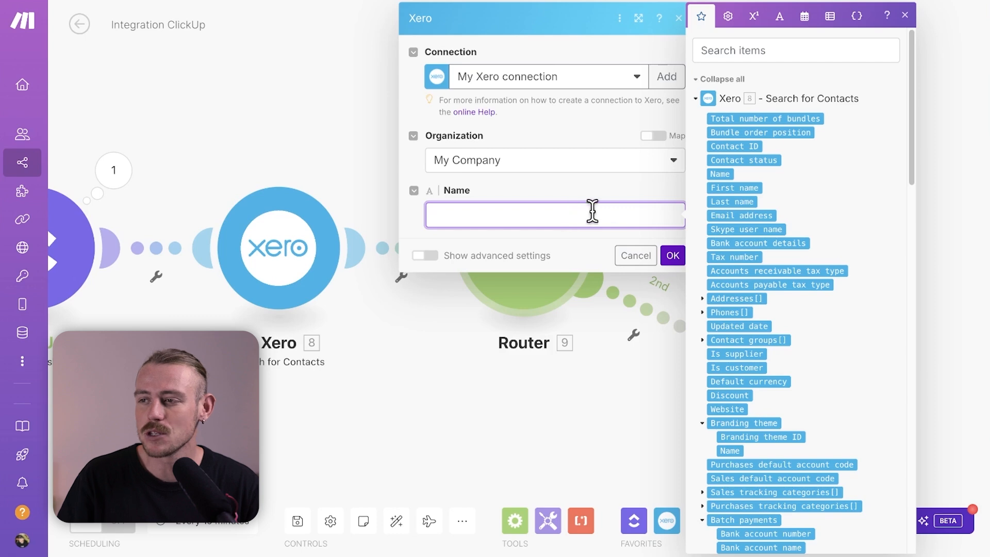
click(768, 50)
text(task)
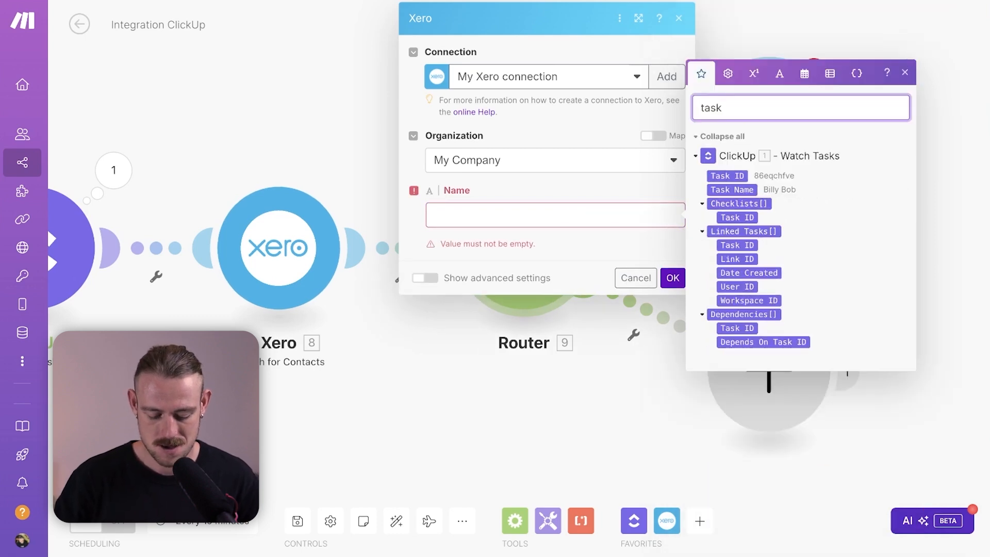
click(745, 190)
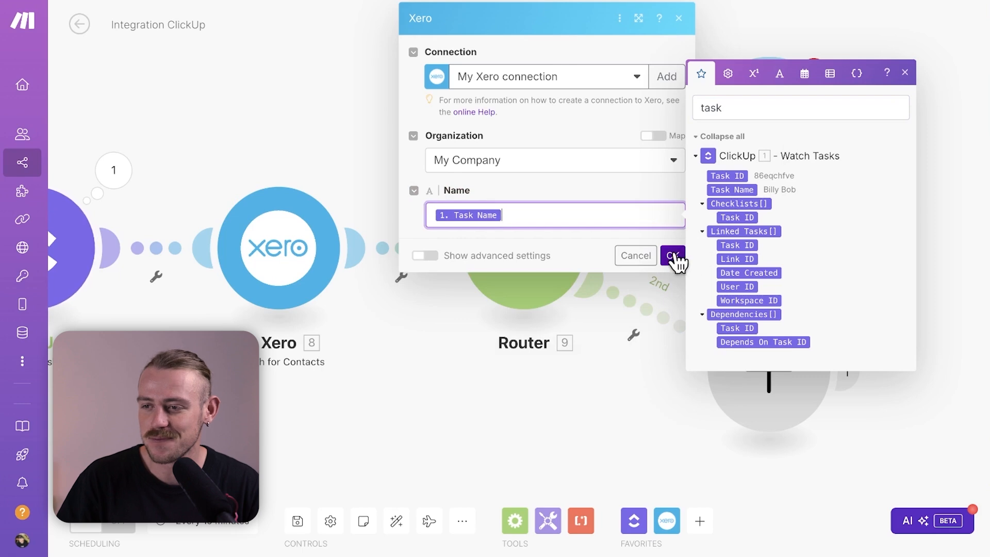
click(599, 255)
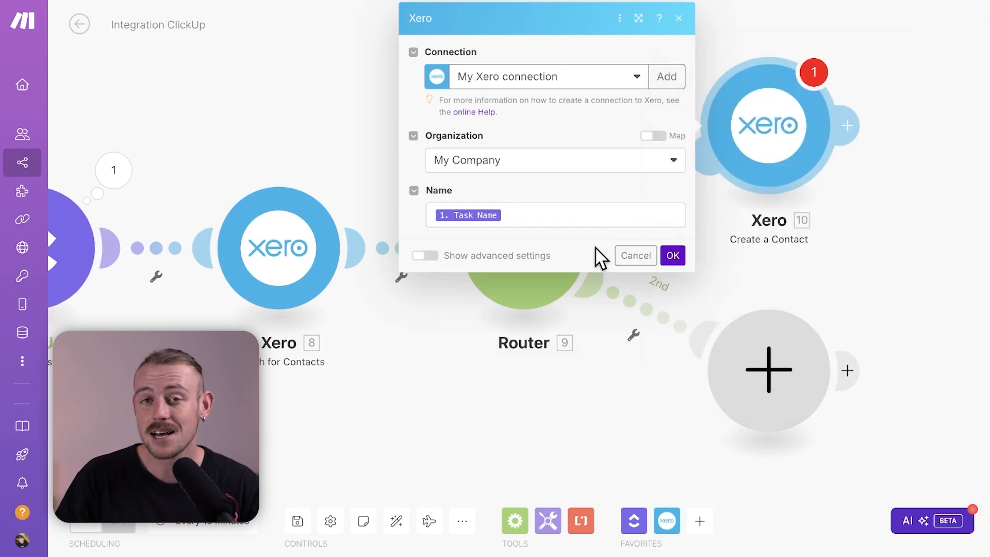
Step: Show the advanced settings, map the contact's Email to the ClickUp Email custom field, and save the Create a Contact module
click(526, 255)
scroll(528, 347, down, 3)
click(506, 405)
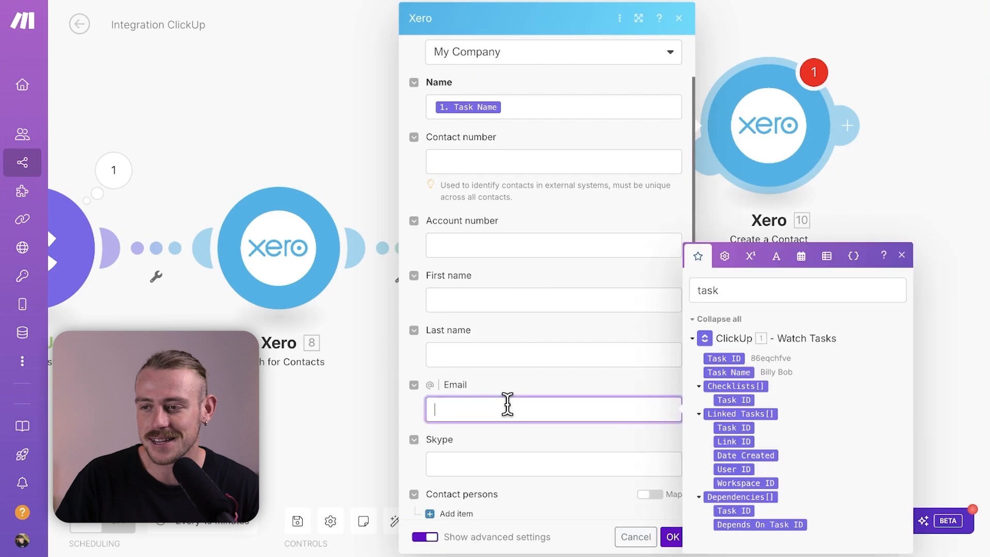
double_click(707, 290)
key(BackSpace)
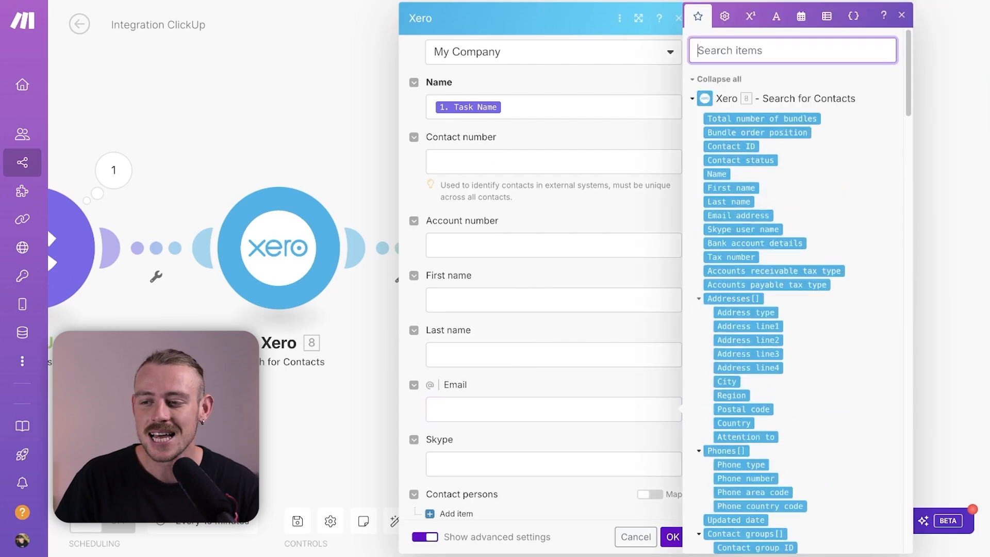
text(email)
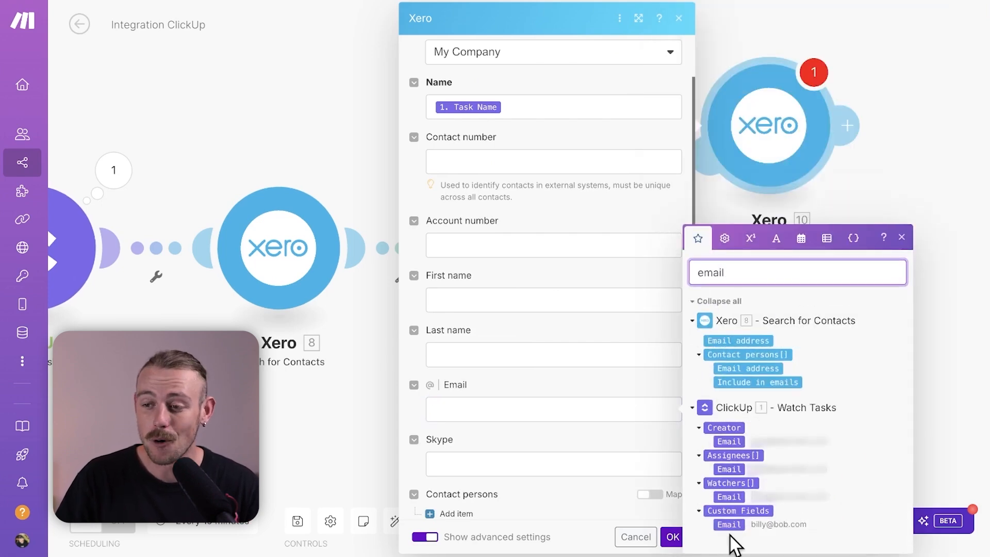
click(729, 526)
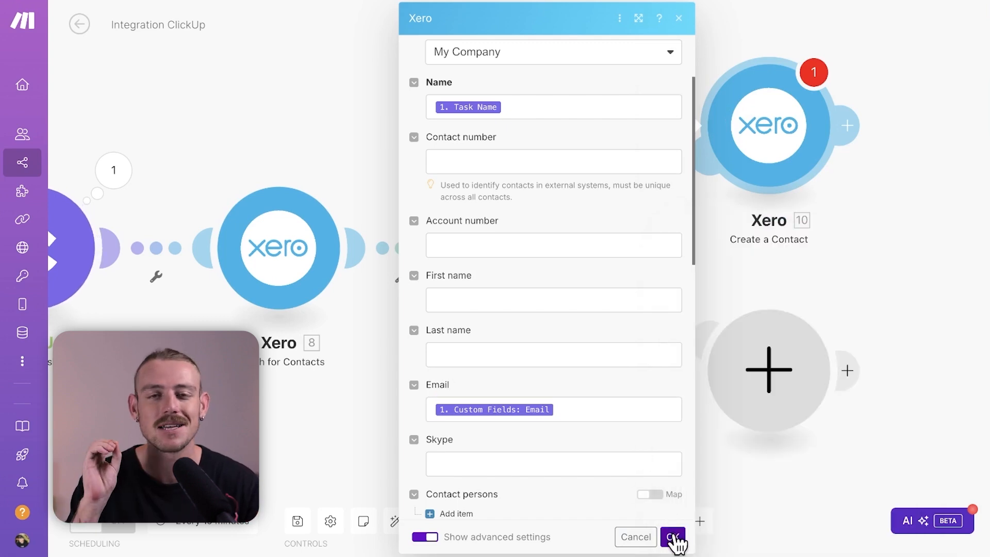
click(673, 537)
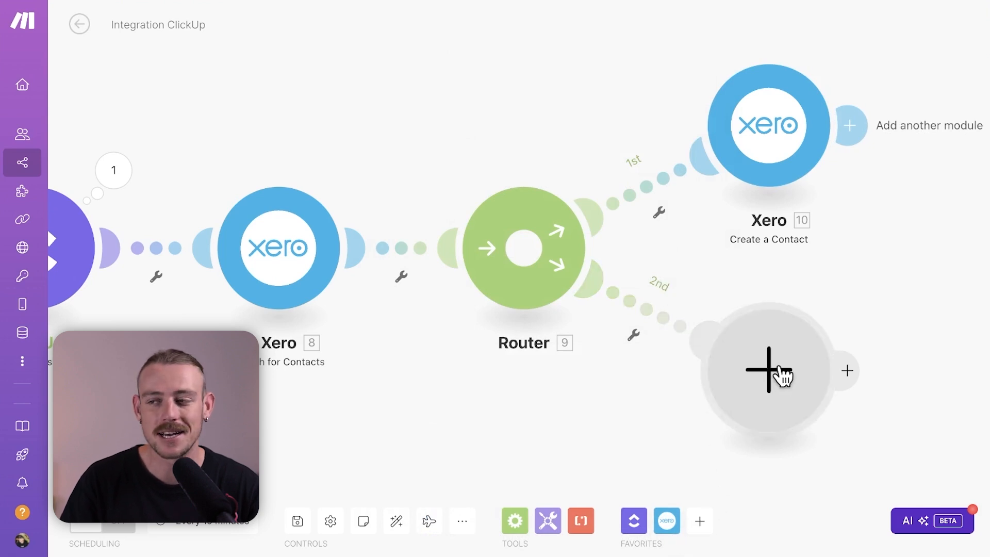
Step: Add a Xero Create an Invoice module on the router's second route
click(780, 368)
click(582, 292)
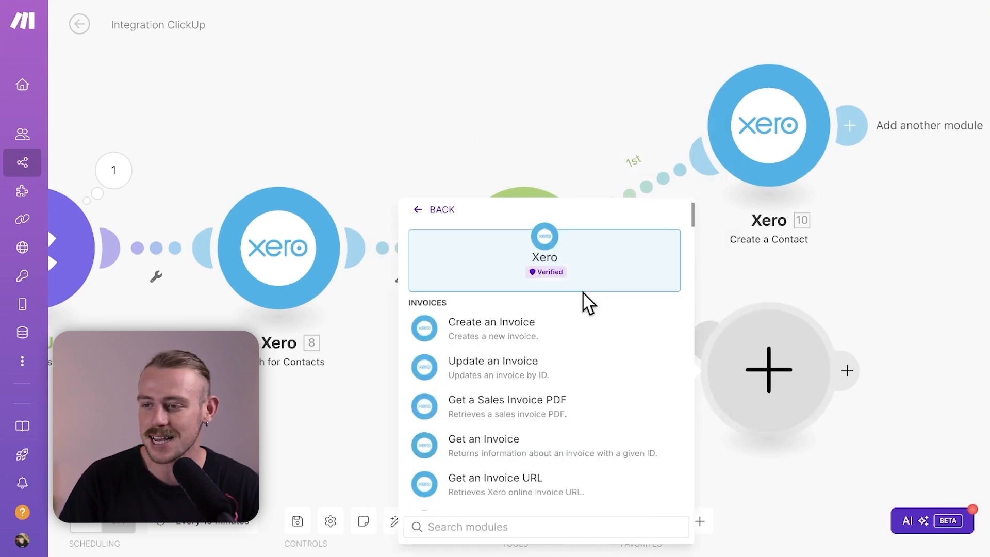
click(555, 336)
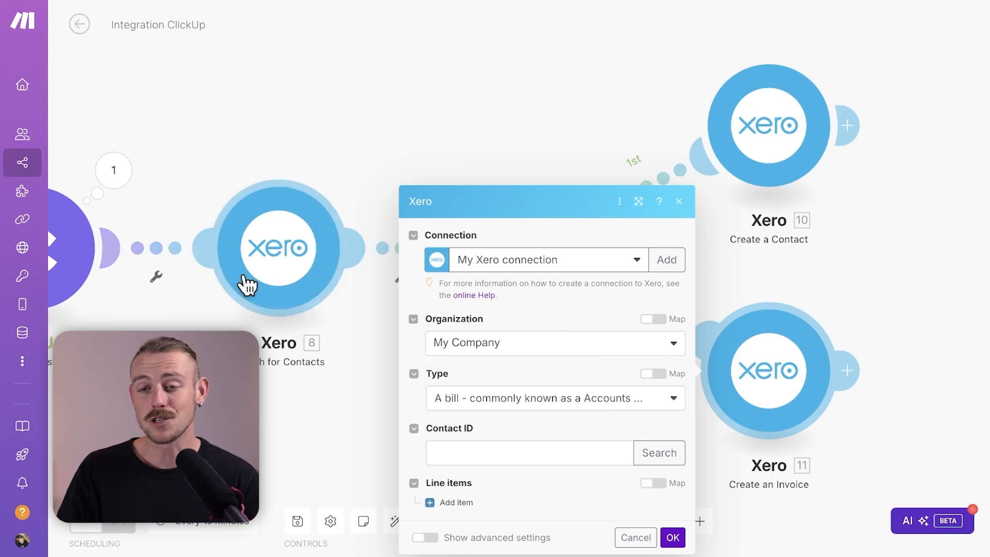
Step: Map the invoice's Contact ID to the Contact ID from the Xero Search for Contacts module
click(506, 452)
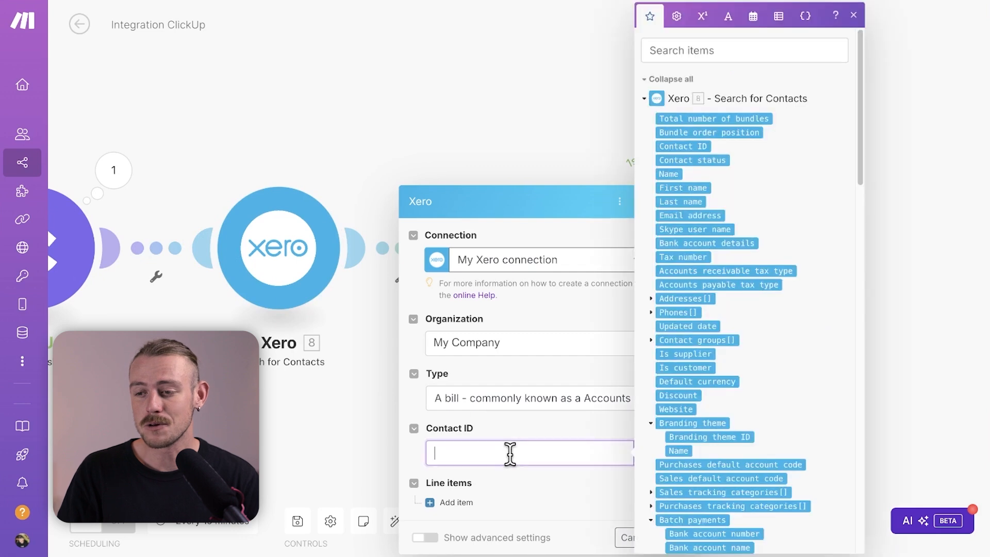
click(758, 50)
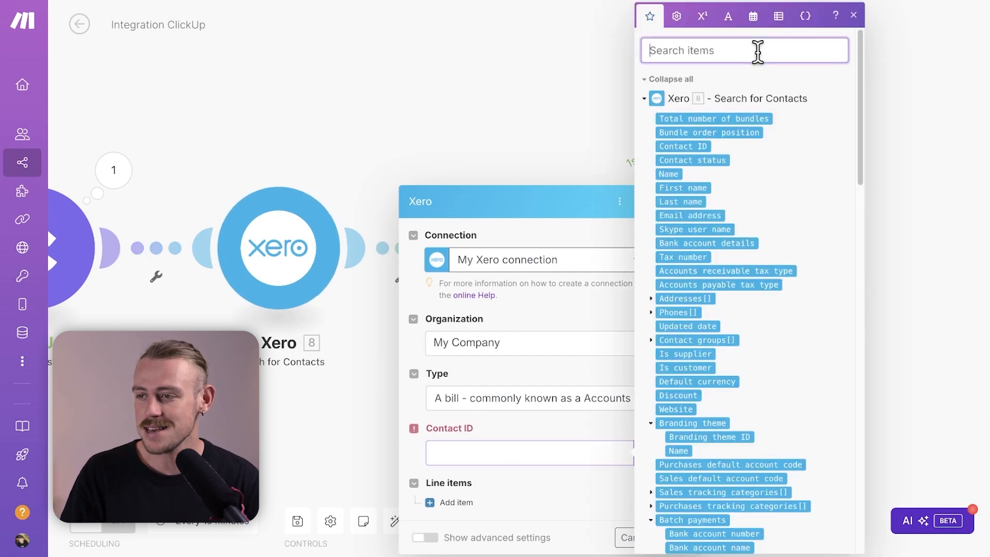
text(contact)
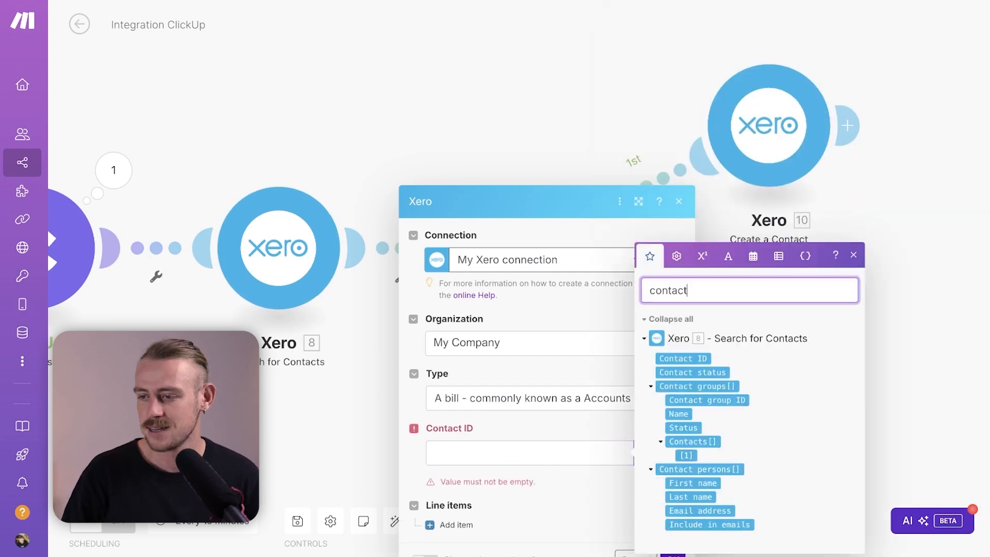
click(692, 358)
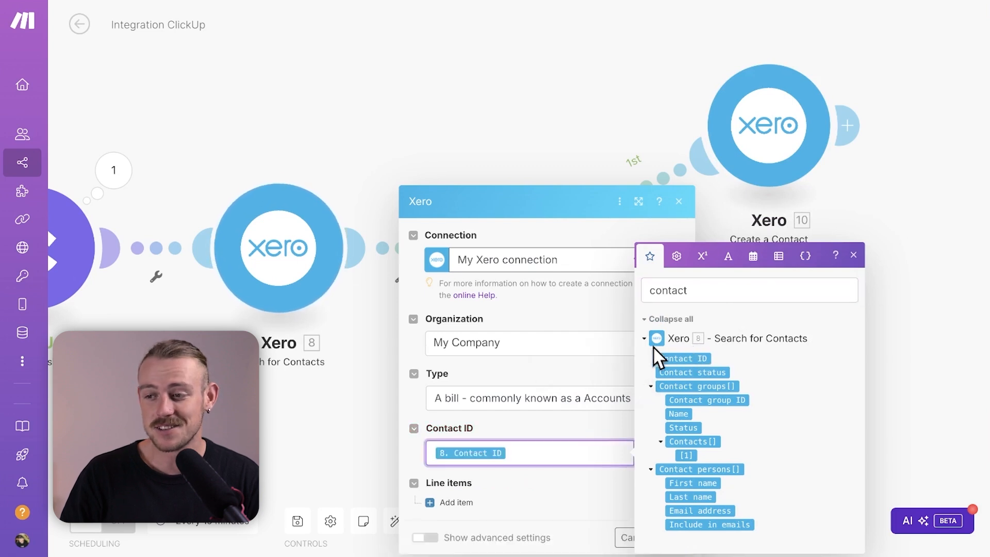
click(570, 305)
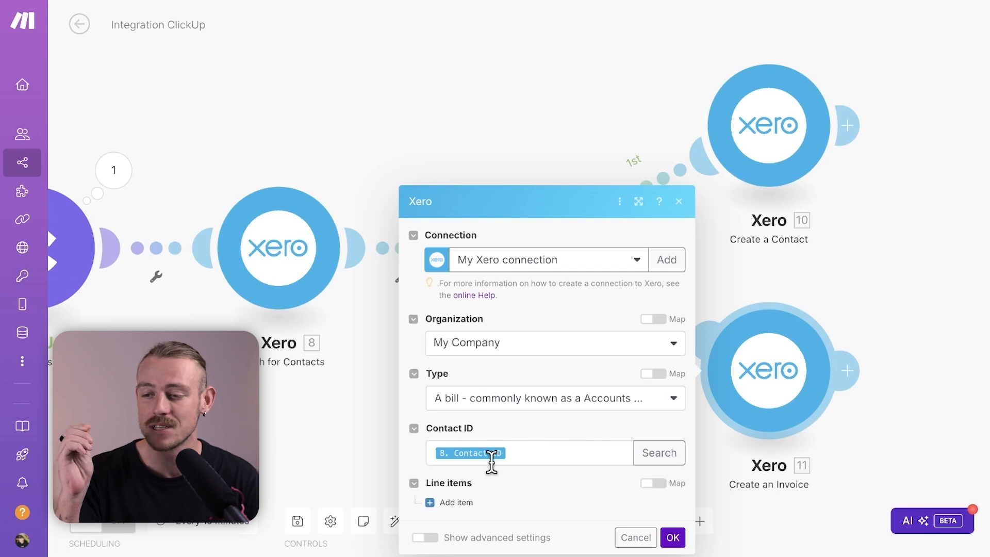
Step: Add an empty line item to the second route's Create an Invoice module, look through its fields, and save the module
click(450, 502)
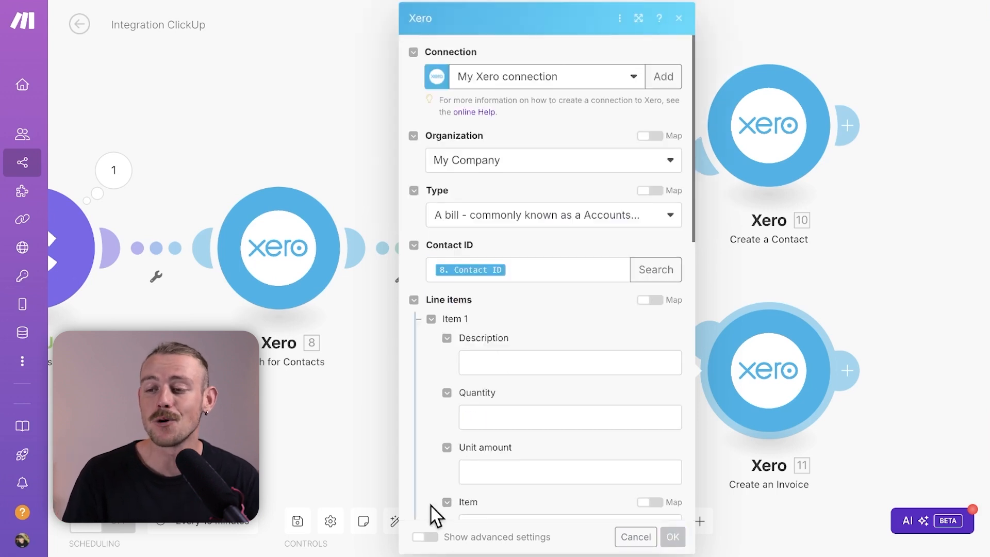
scroll(523, 316, down, 2)
click(523, 284)
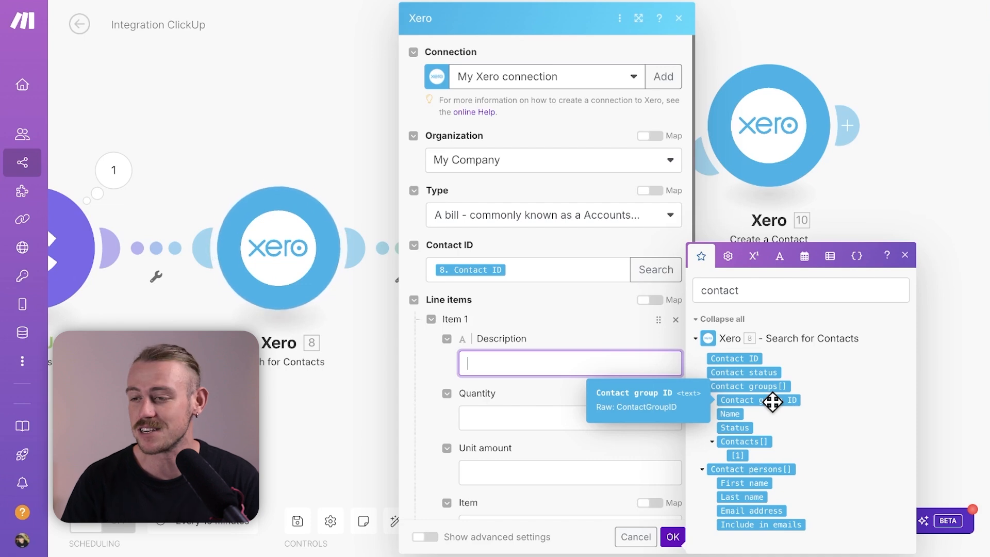
scroll(593, 432, down, 1)
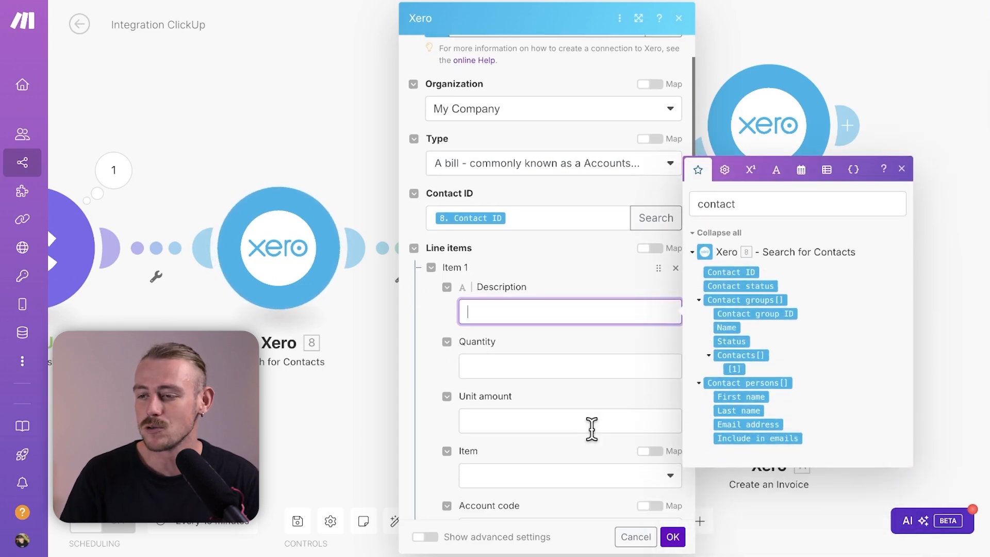
scroll(592, 430, down, 4)
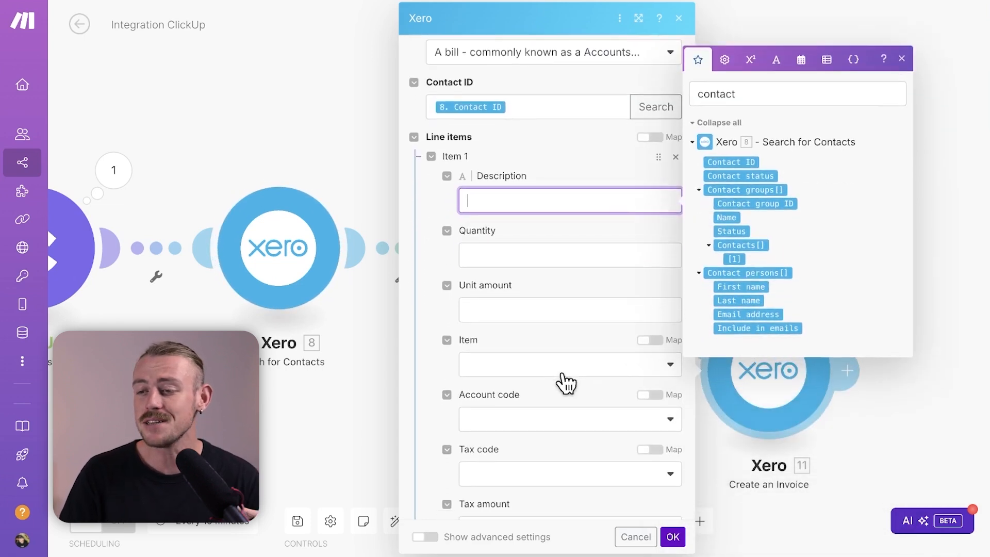
scroll(580, 376, down, 3)
scroll(580, 376, down, 4)
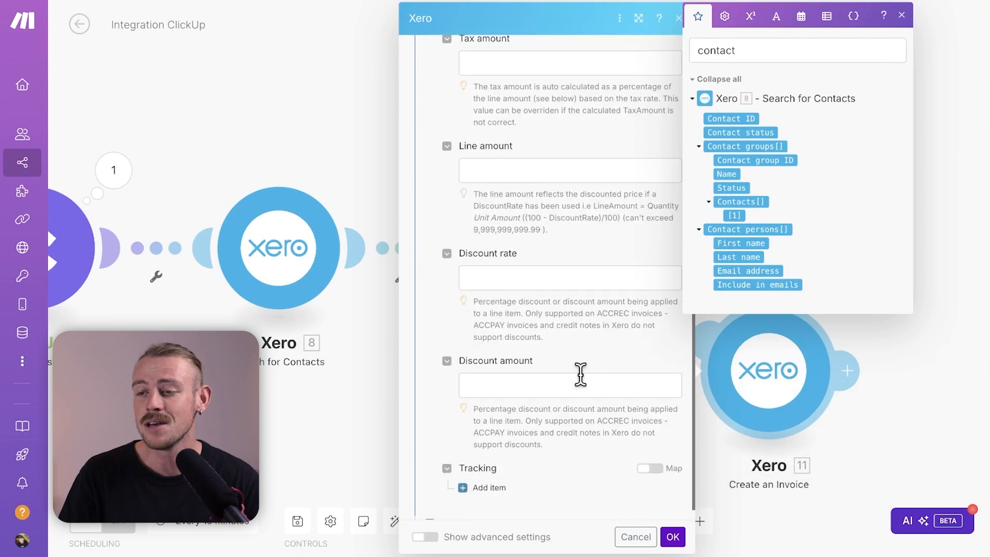
click(908, 16)
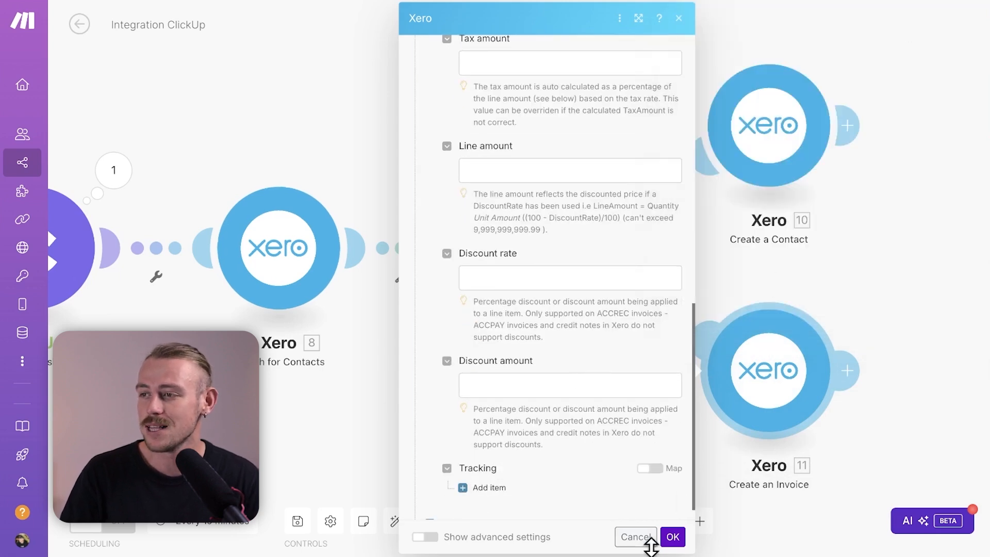
click(672, 540)
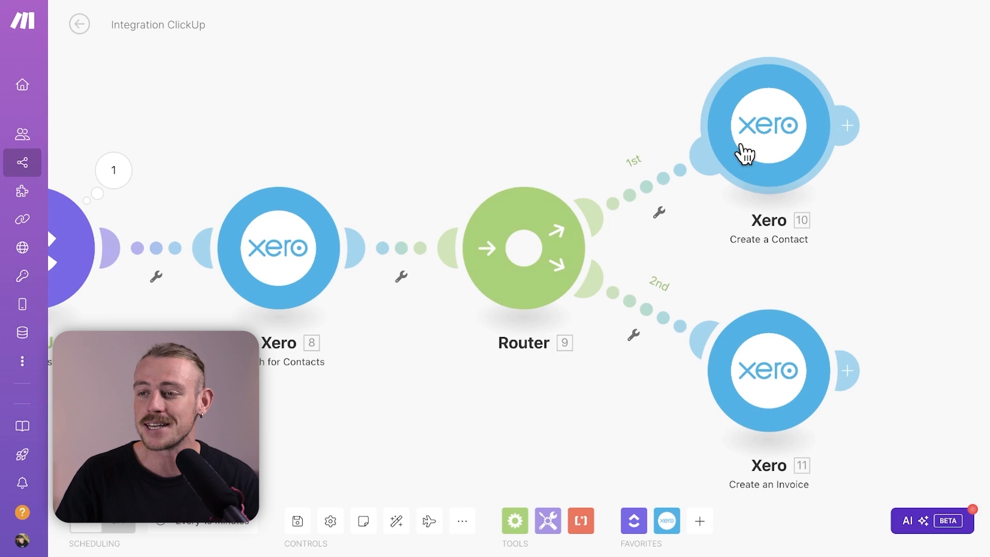
Step: Add a Xero Create an Invoice module after the Create a Contact module on the router's first route
click(846, 125)
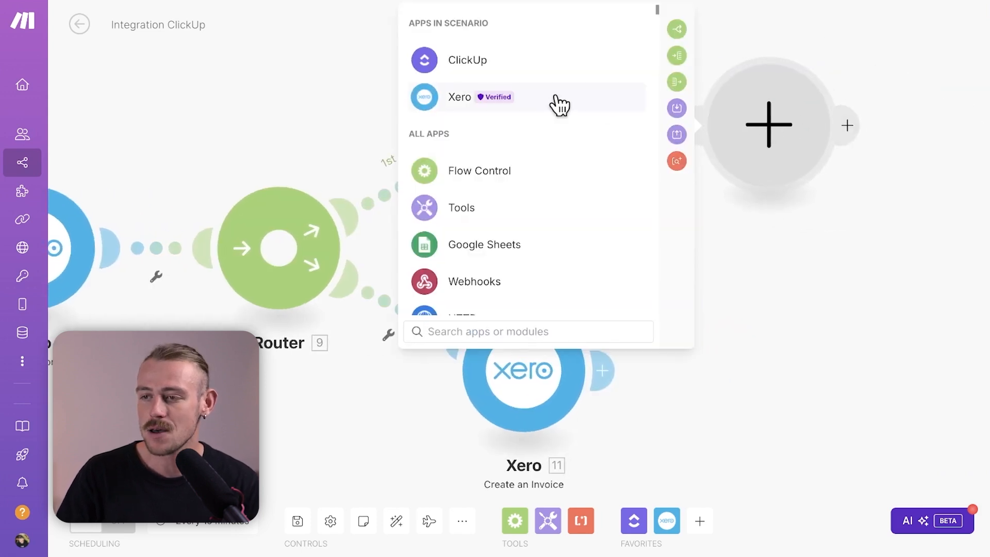
click(552, 108)
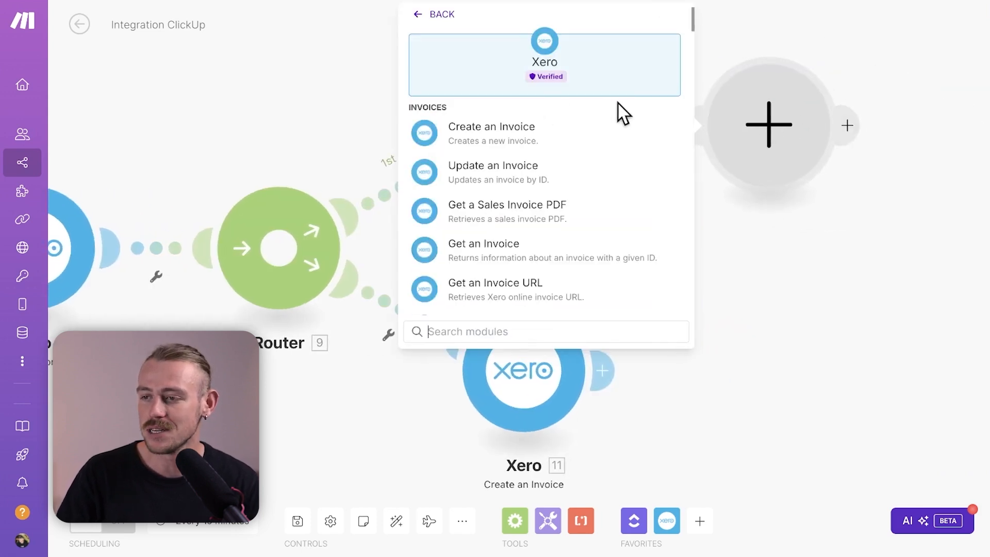
click(590, 133)
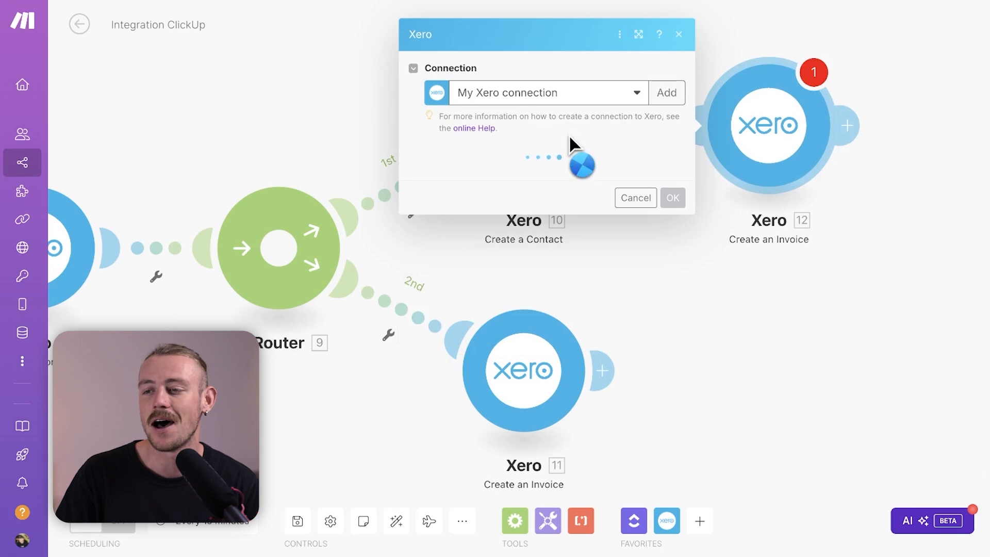
Step: Map the first route's invoice Contact ID to the Contact ID from the Xero Create a Contact module
click(541, 268)
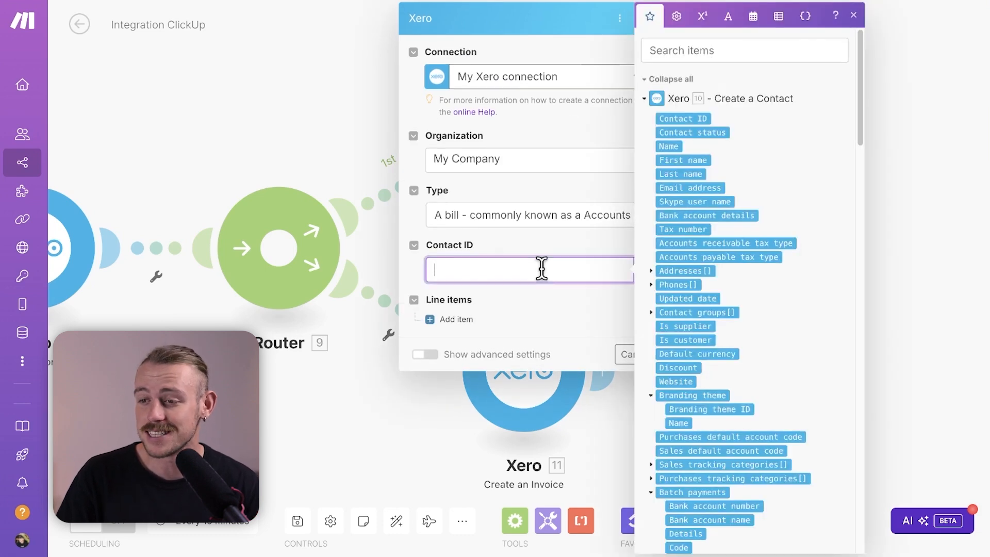
click(689, 119)
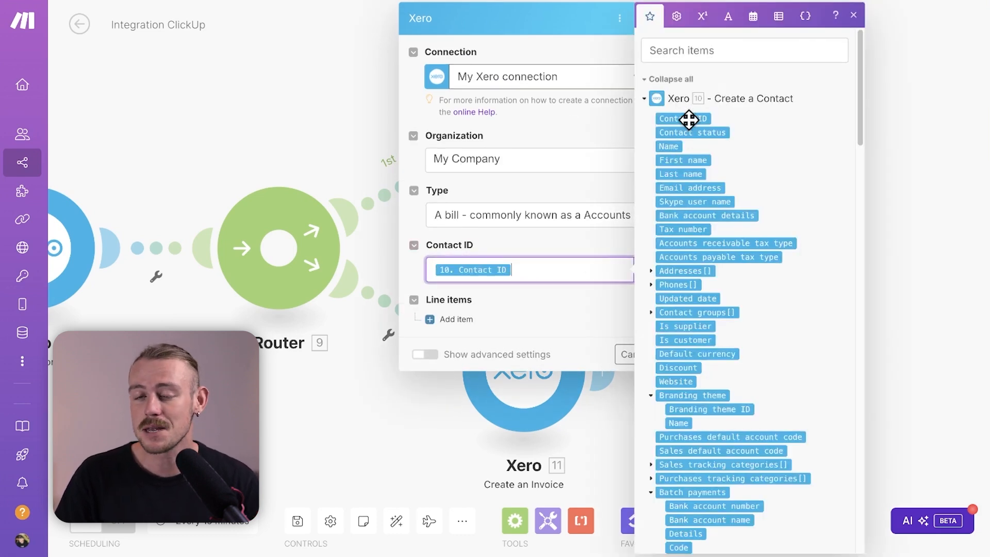
click(593, 316)
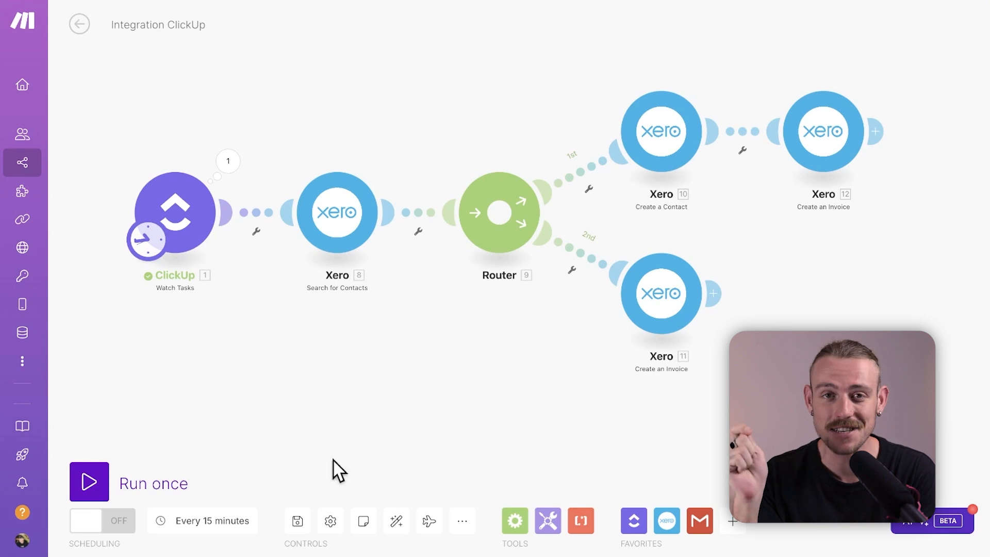
Step: Turn on the scenario's scheduling so it runs every 15 minutes
click(109, 520)
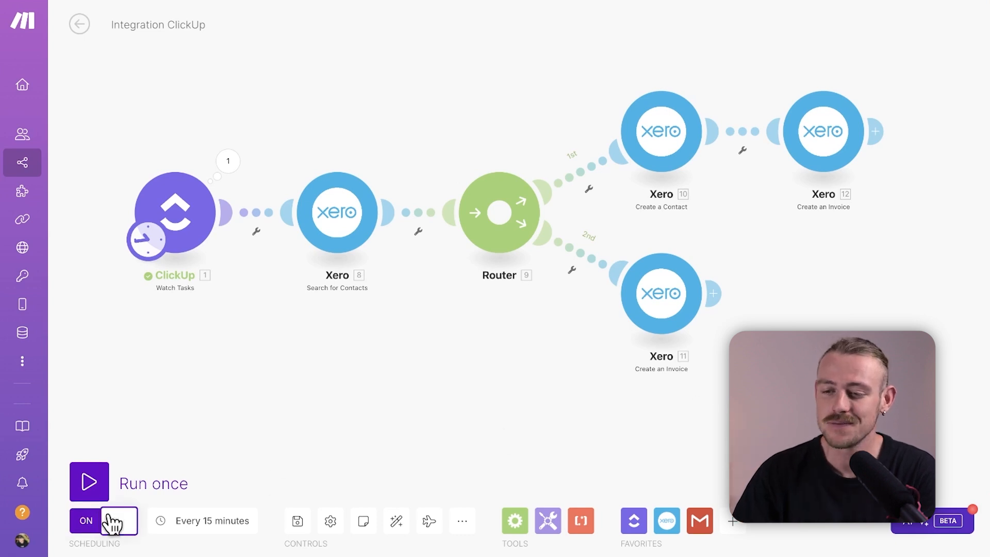